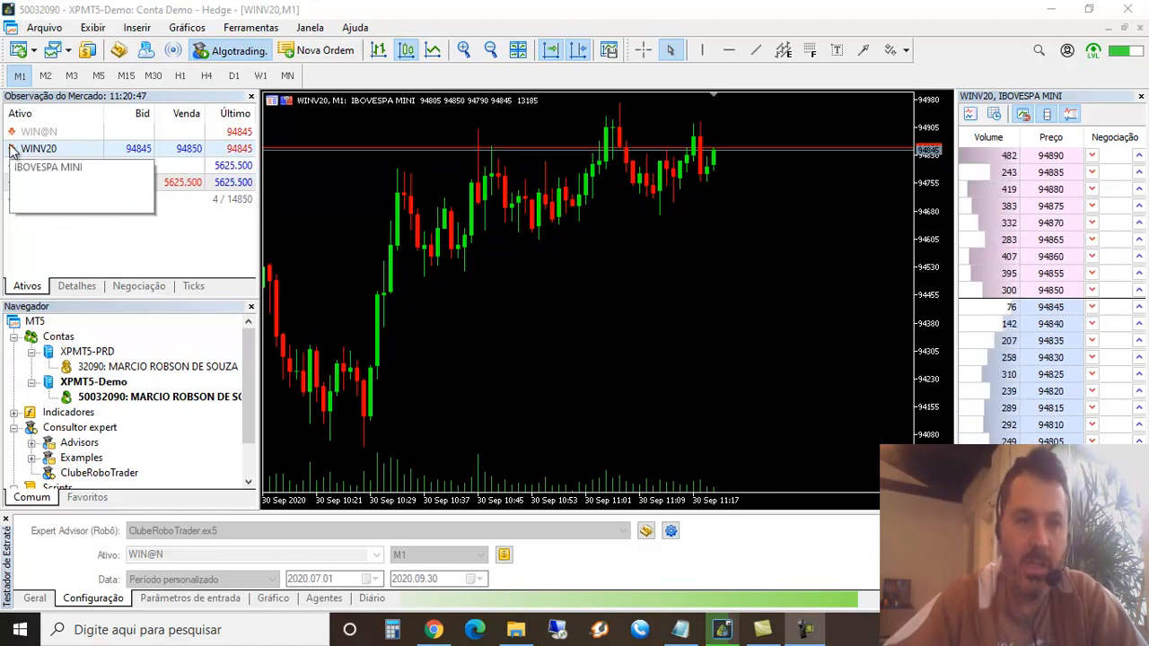
pyautogui.rightClick(37, 149)
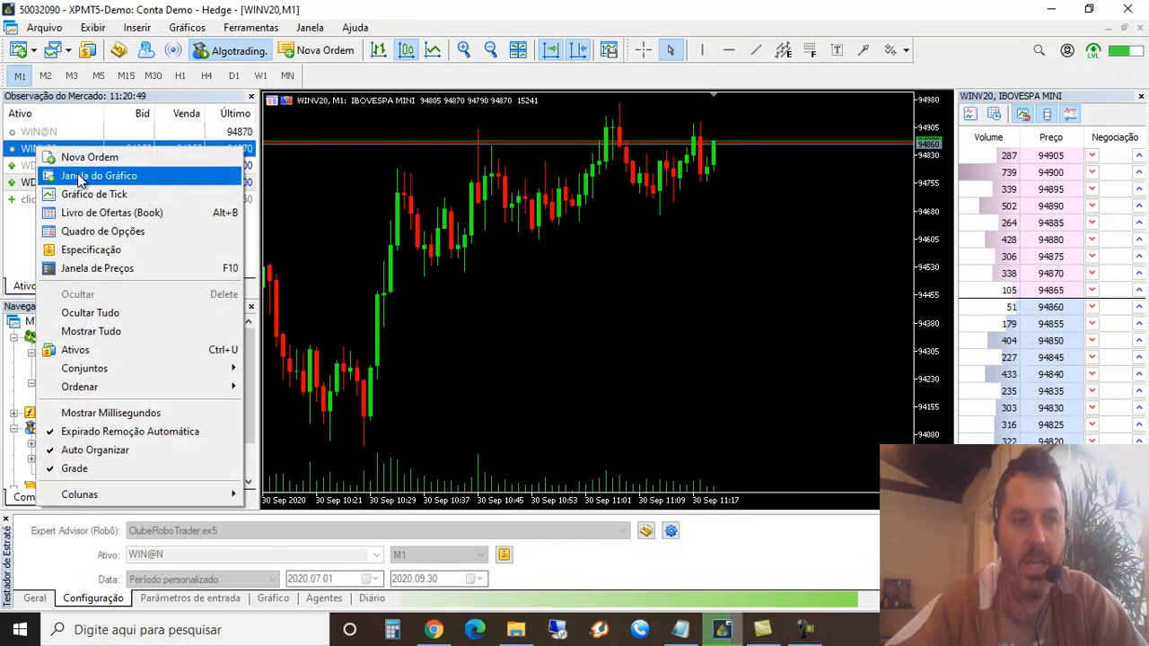
pyautogui.click(662, 239)
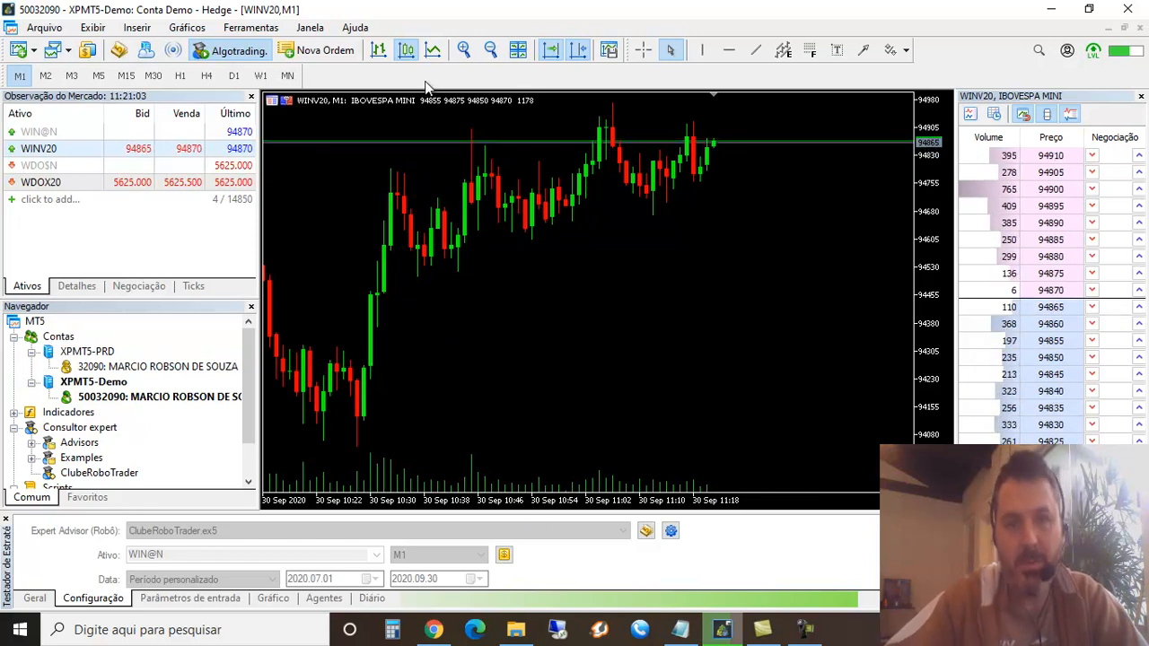
# Open ClubeRoboTrader.ex5 from the Versão 0.6 folder and decline replacing the existing expert file
pyautogui.click(516, 630)
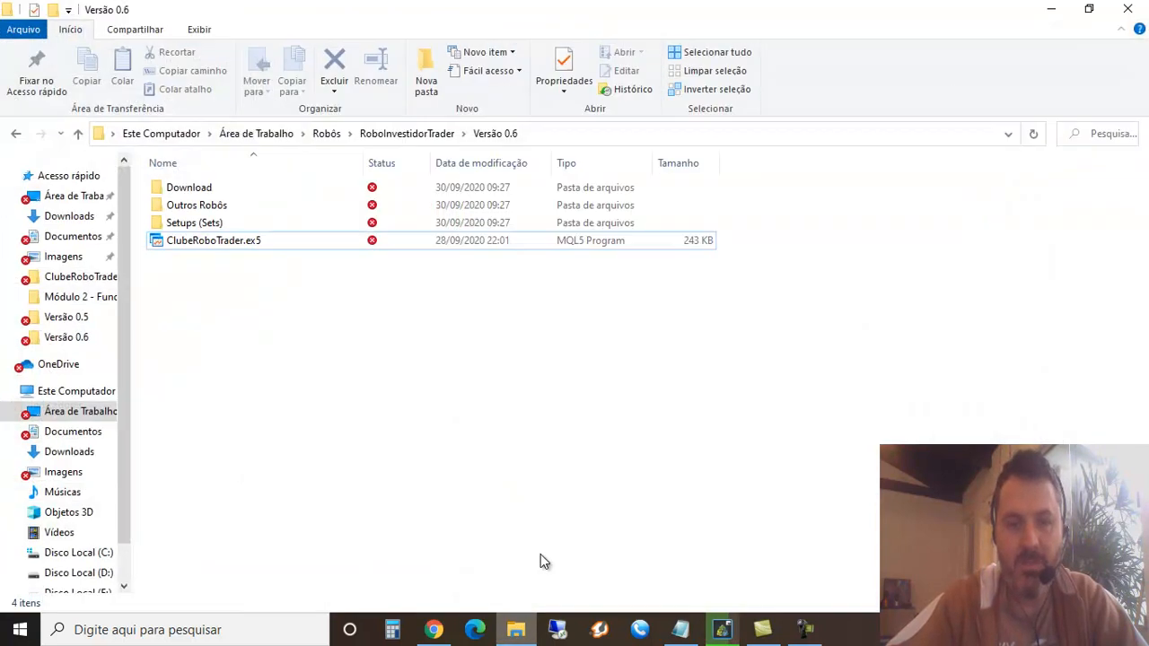
pyautogui.click(226, 248)
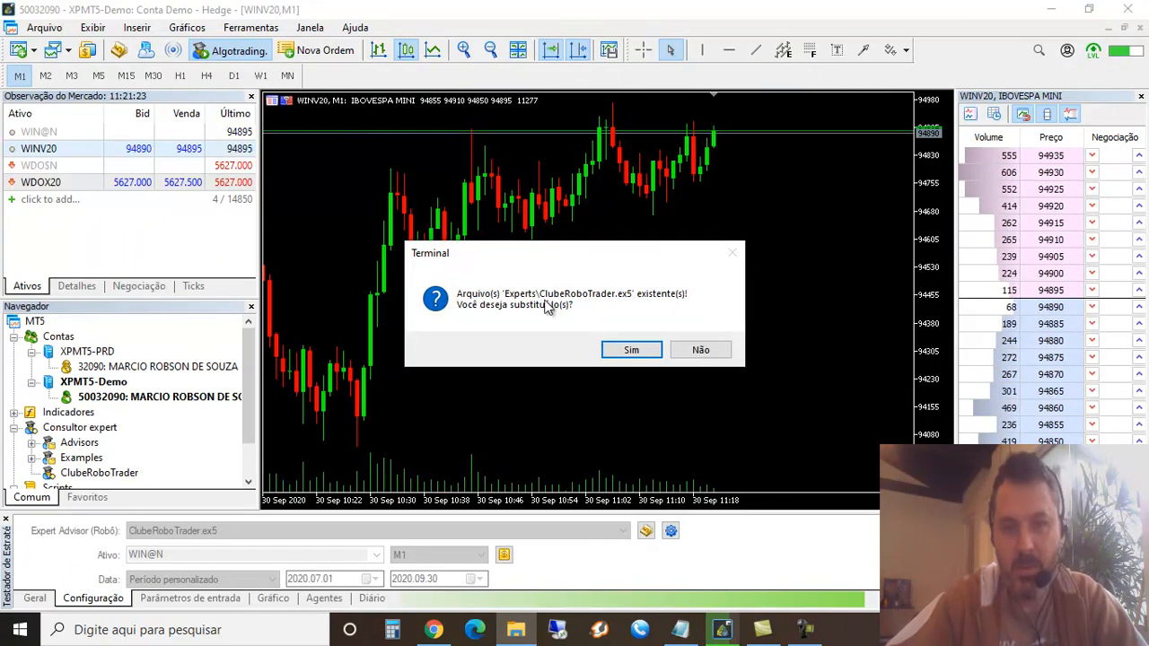
pyautogui.click(700, 351)
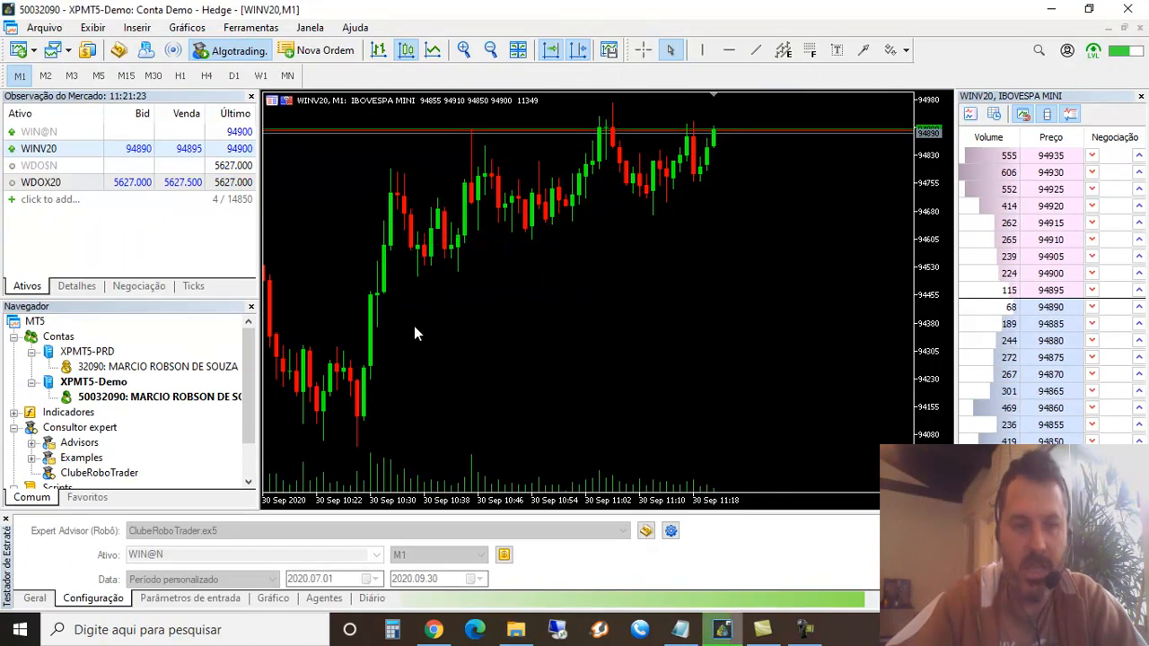
pyautogui.click(122, 470)
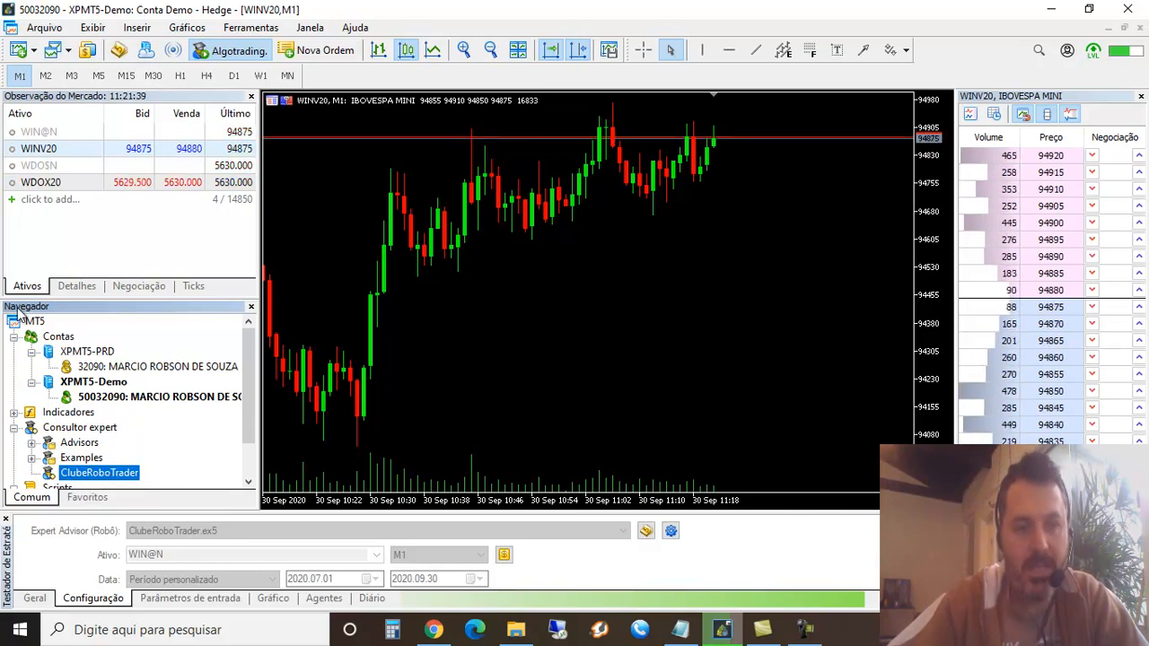
pyautogui.click(93, 28)
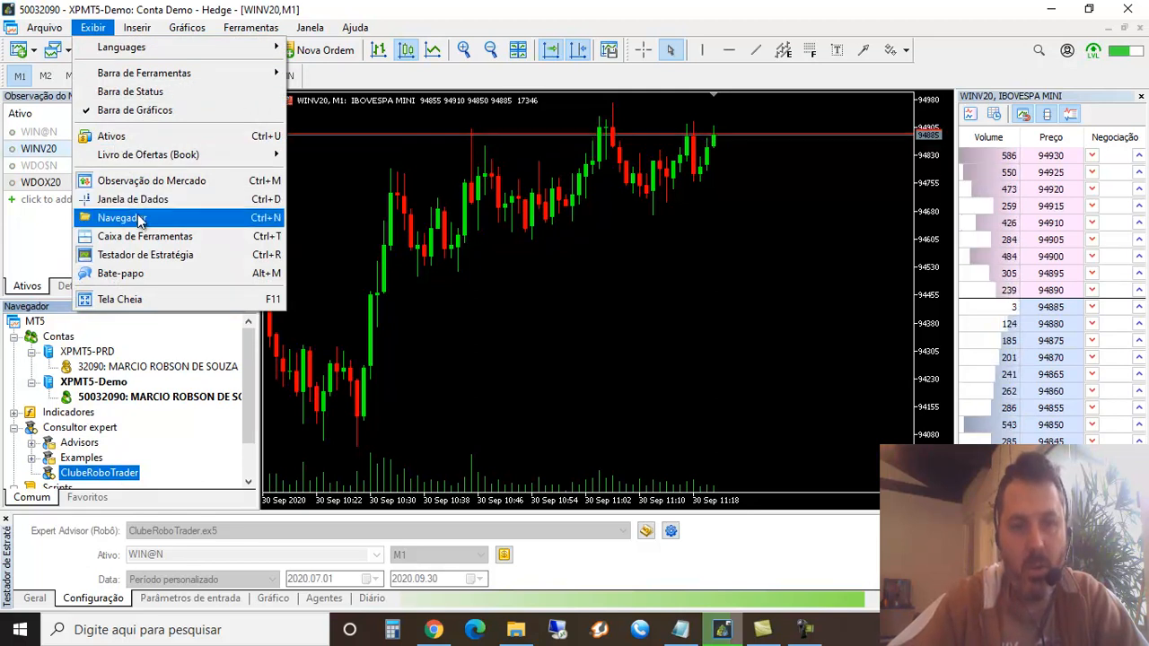
pyautogui.click(56, 312)
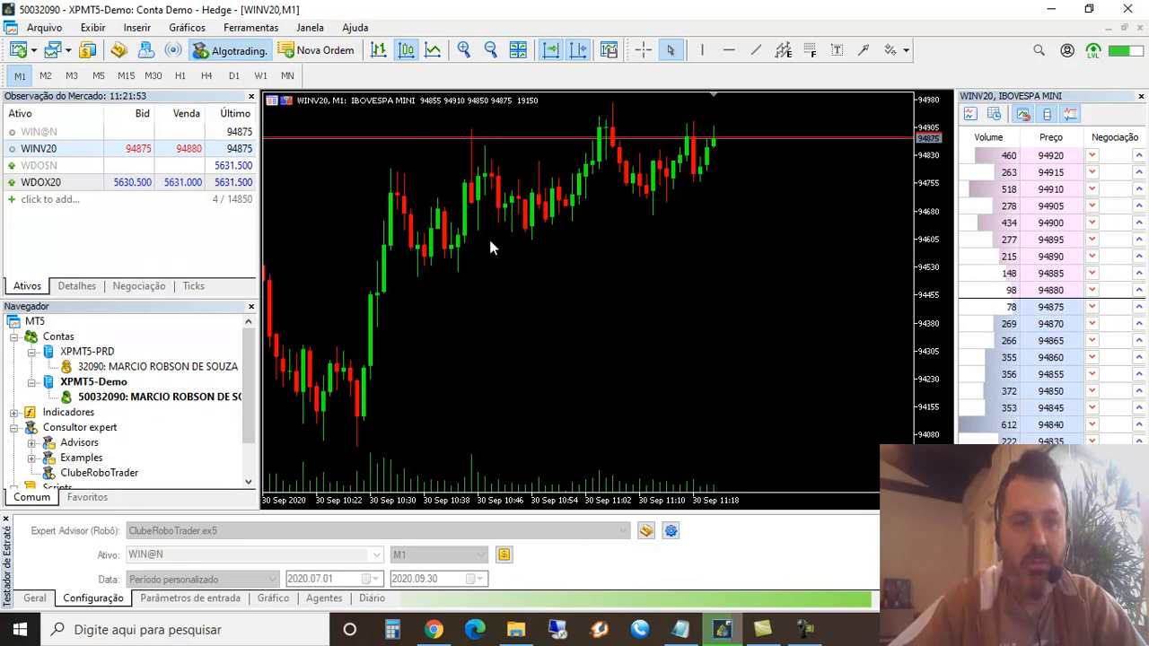
pyautogui.click(133, 398)
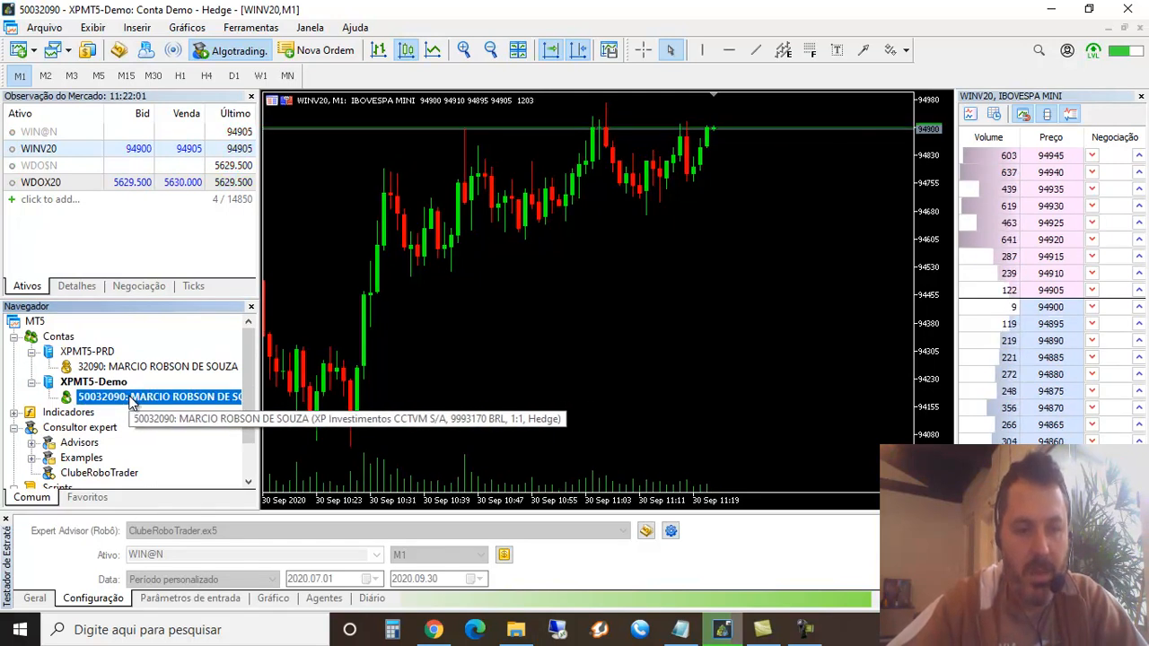
# Attach the ClubeRoboTrader expert to the WINV20 M1 chart and review its common settings and input parameters
pyautogui.click(105, 475)
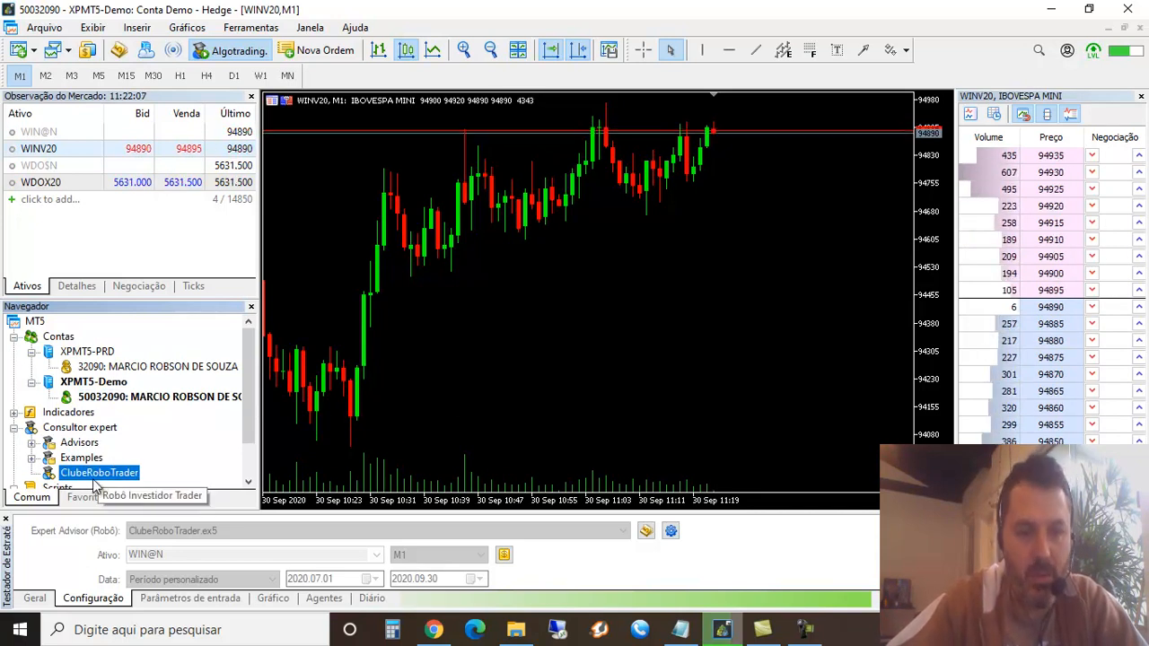
pyautogui.moveTo(94, 480); pyautogui.dragTo(451, 325)
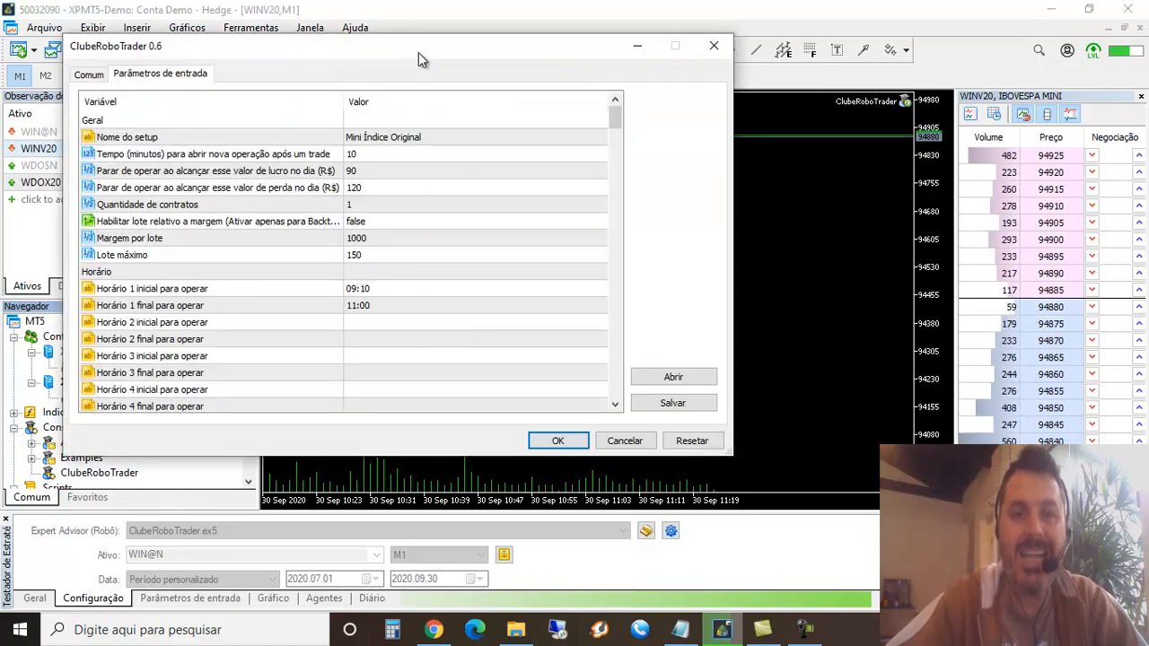
pyautogui.moveTo(419, 52); pyautogui.dragTo(549, 162)
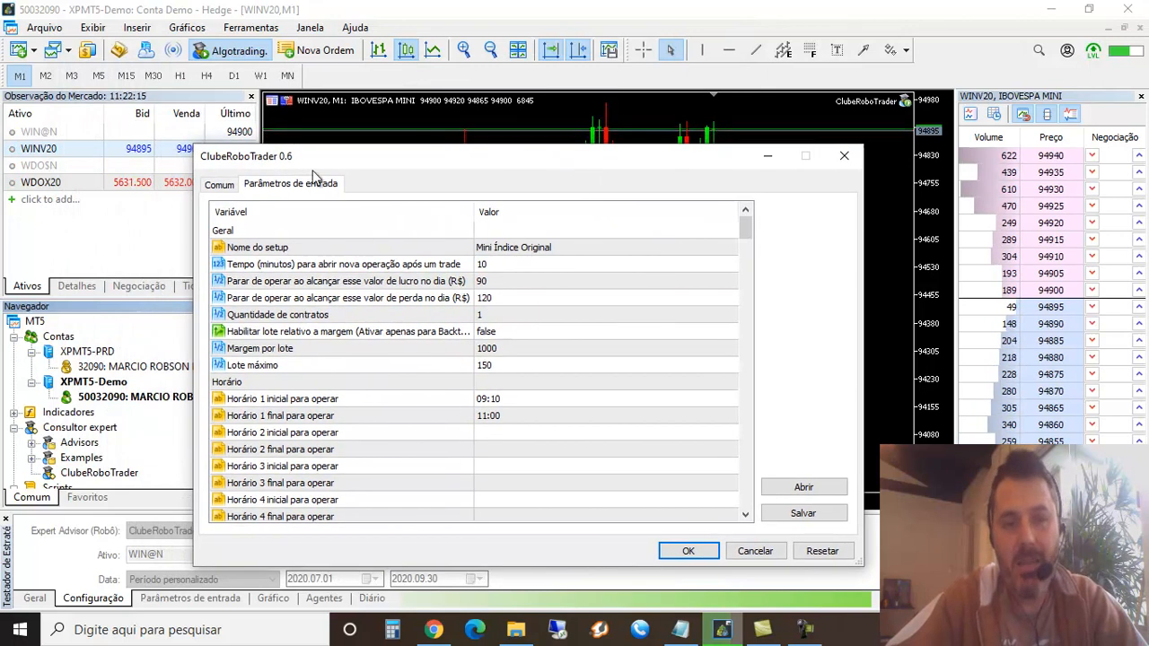
pyautogui.click(220, 185)
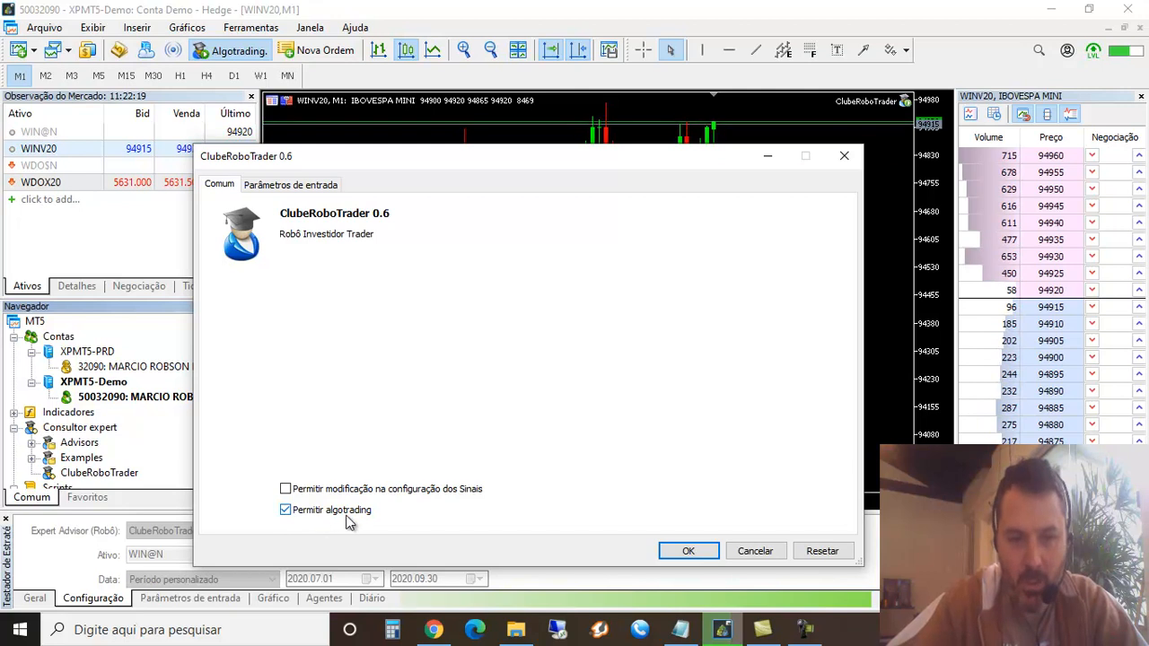
pyautogui.click(294, 185)
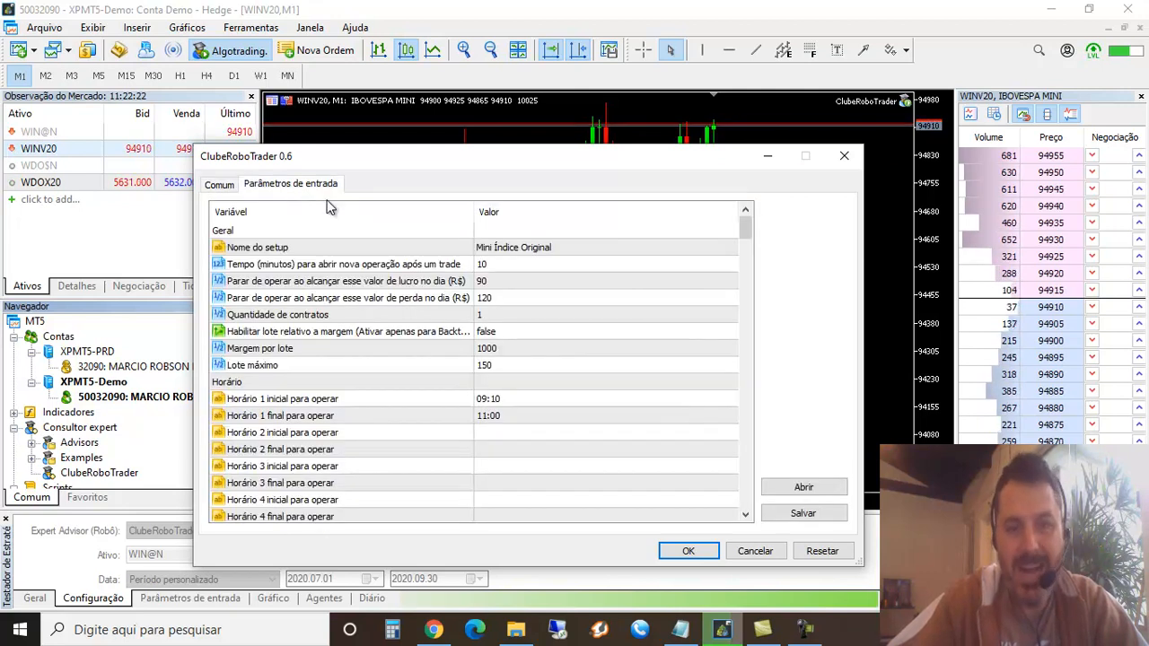
# Load the M1 v603 scalper preset from the user-created Mini Índice setups of Versão 0.6 into the robot's parameters
pyautogui.click(804, 489)
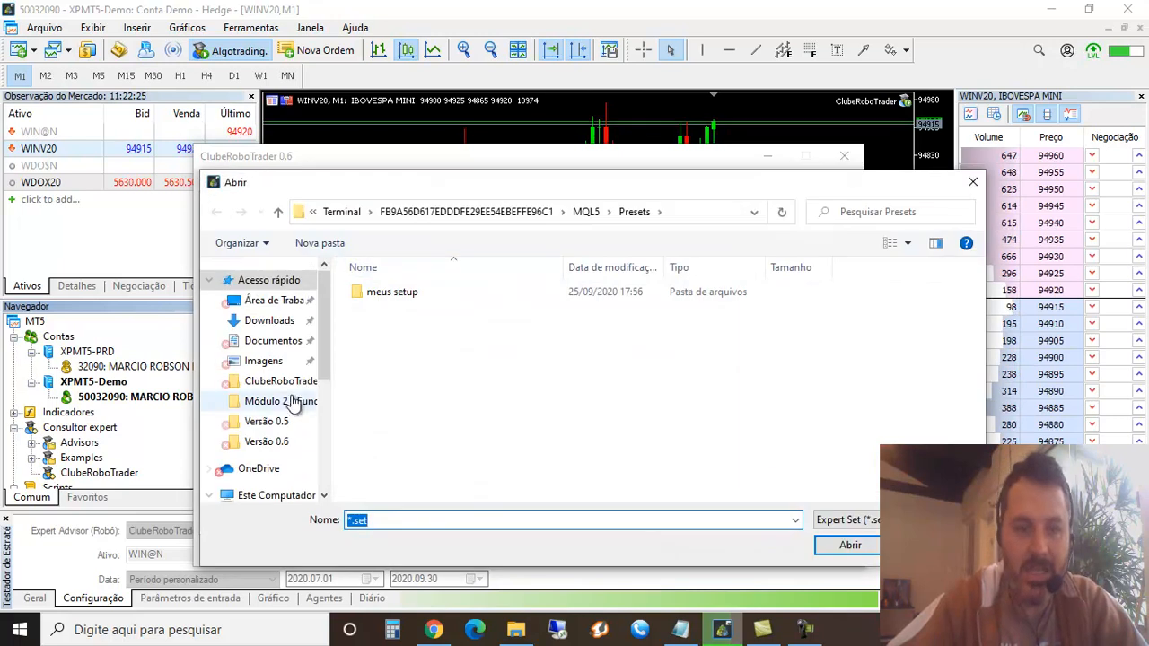
pyautogui.click(266, 440)
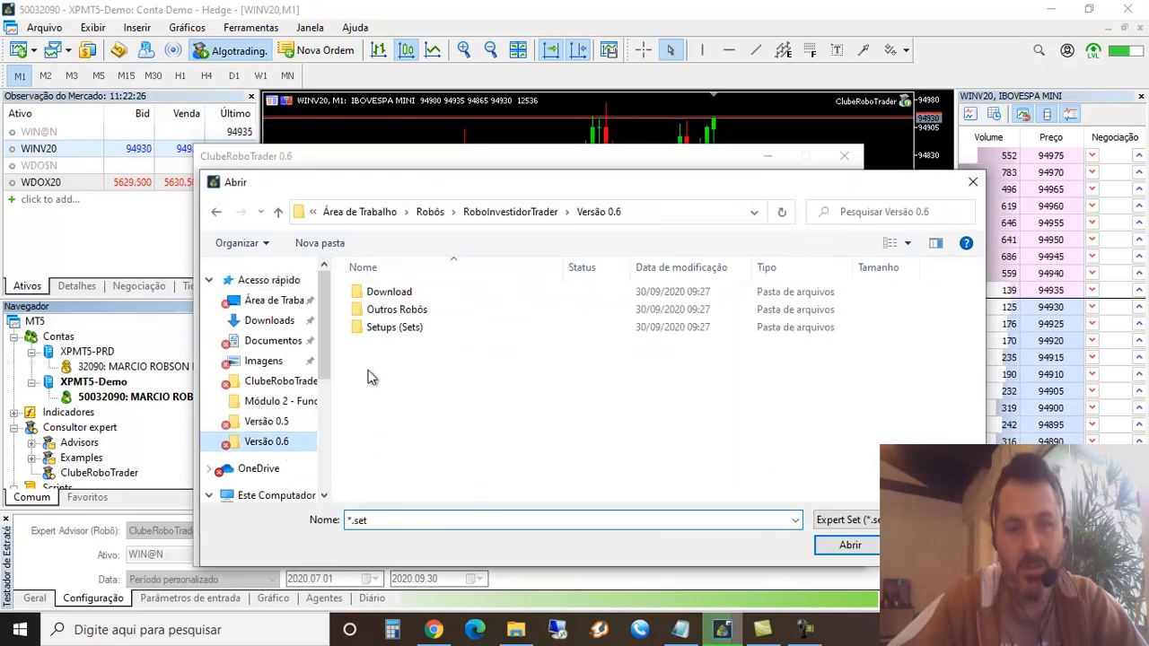
pyautogui.click(401, 328)
pyautogui.doubleClick(401, 328)
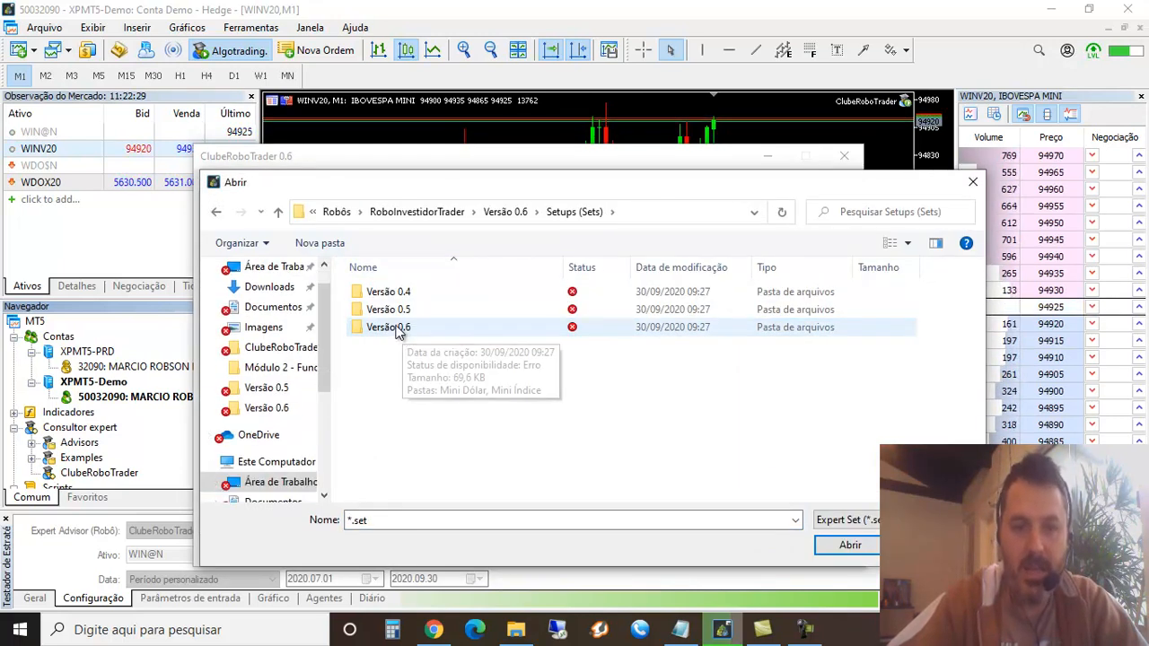
pyautogui.doubleClick(401, 326)
pyautogui.doubleClick(398, 312)
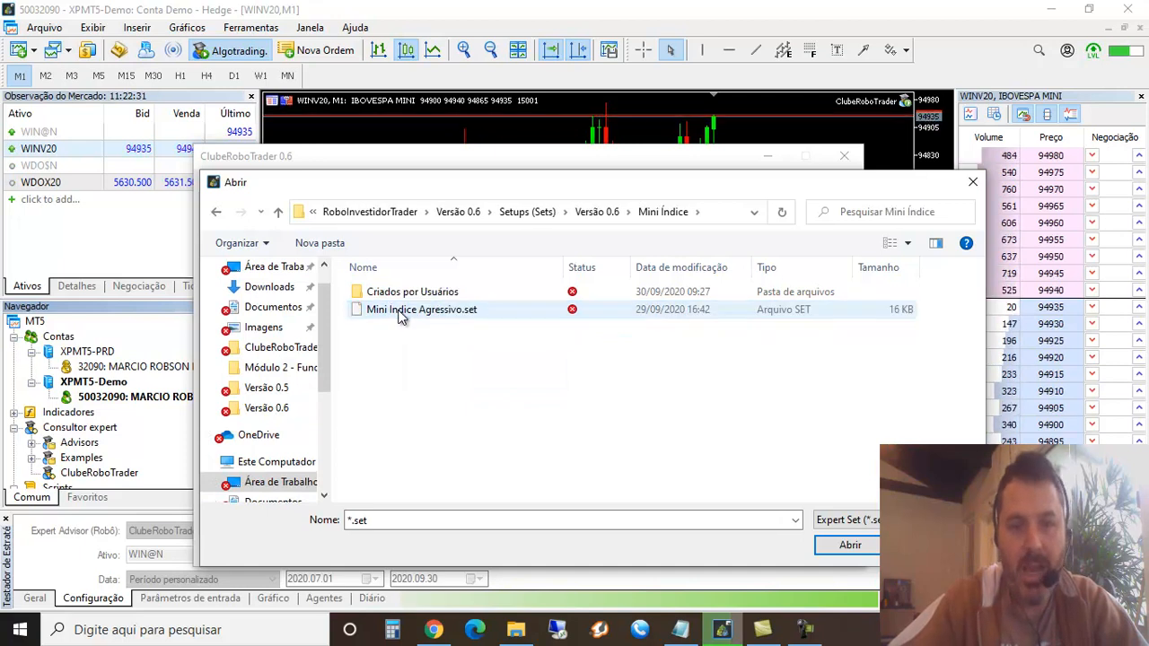
pyautogui.click(403, 291)
pyautogui.doubleClick(403, 291)
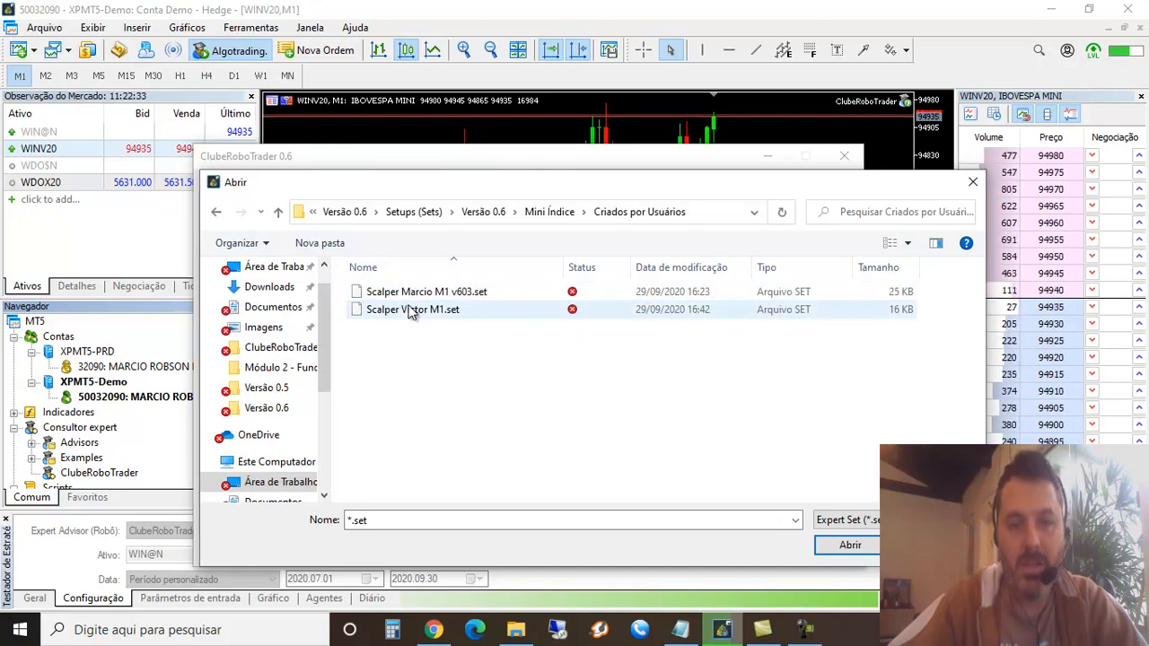
pyautogui.click(404, 293)
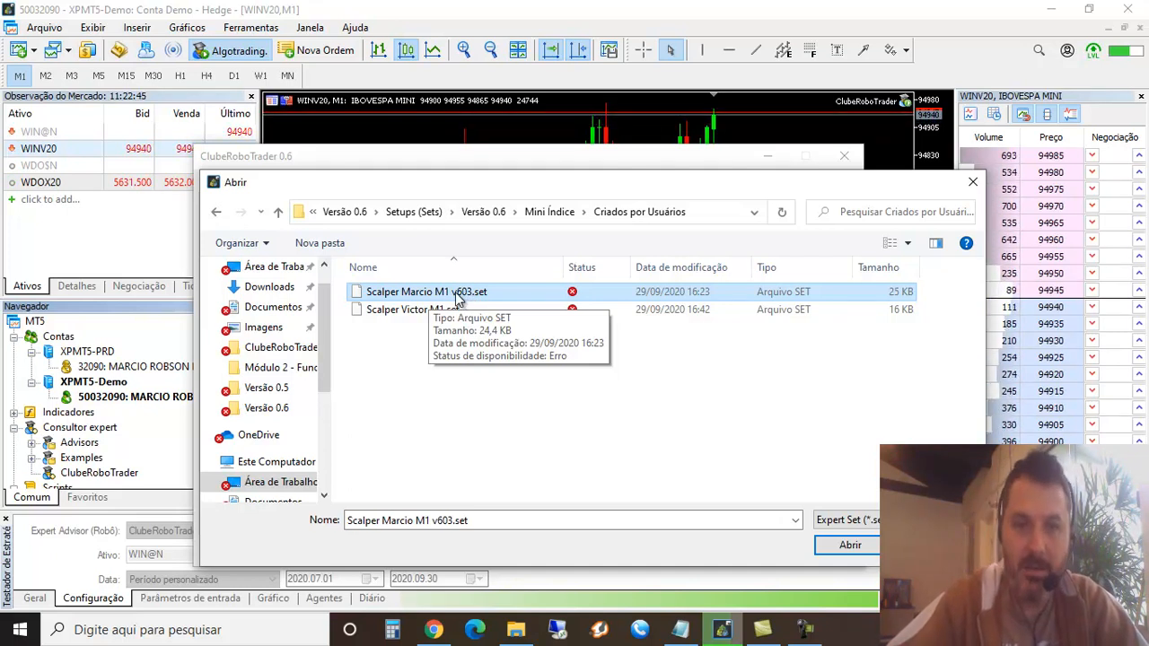
pyautogui.doubleClick(456, 296)
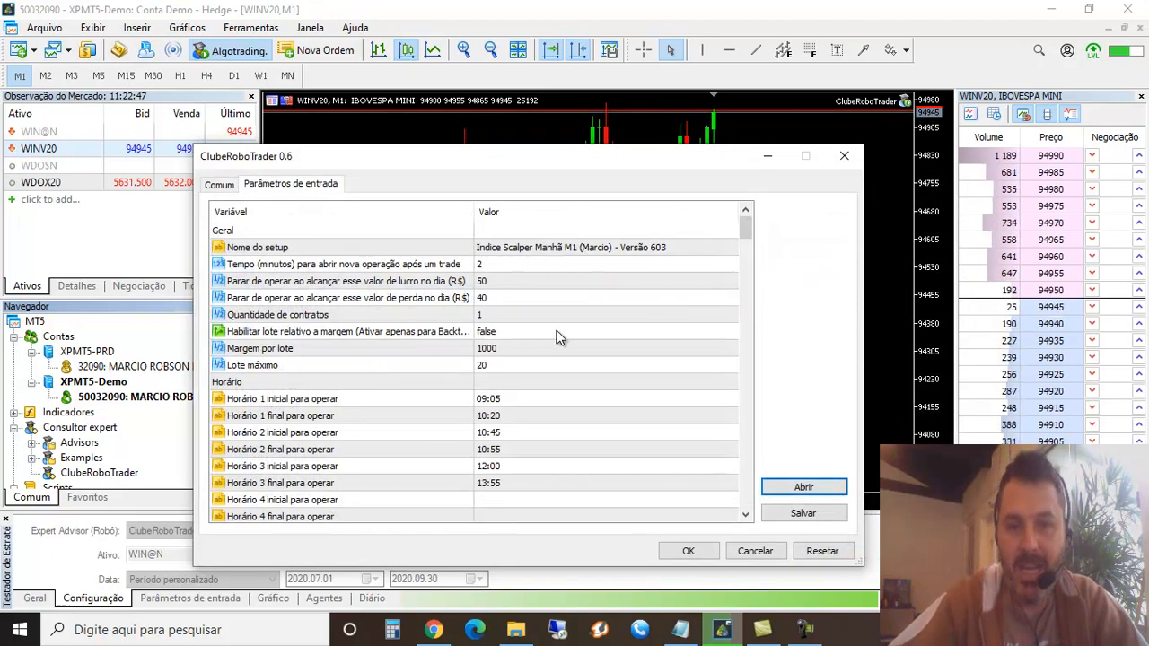
# Examine the robot's daily profit and daily loss limits at which it stops trading
pyautogui.click(502, 285)
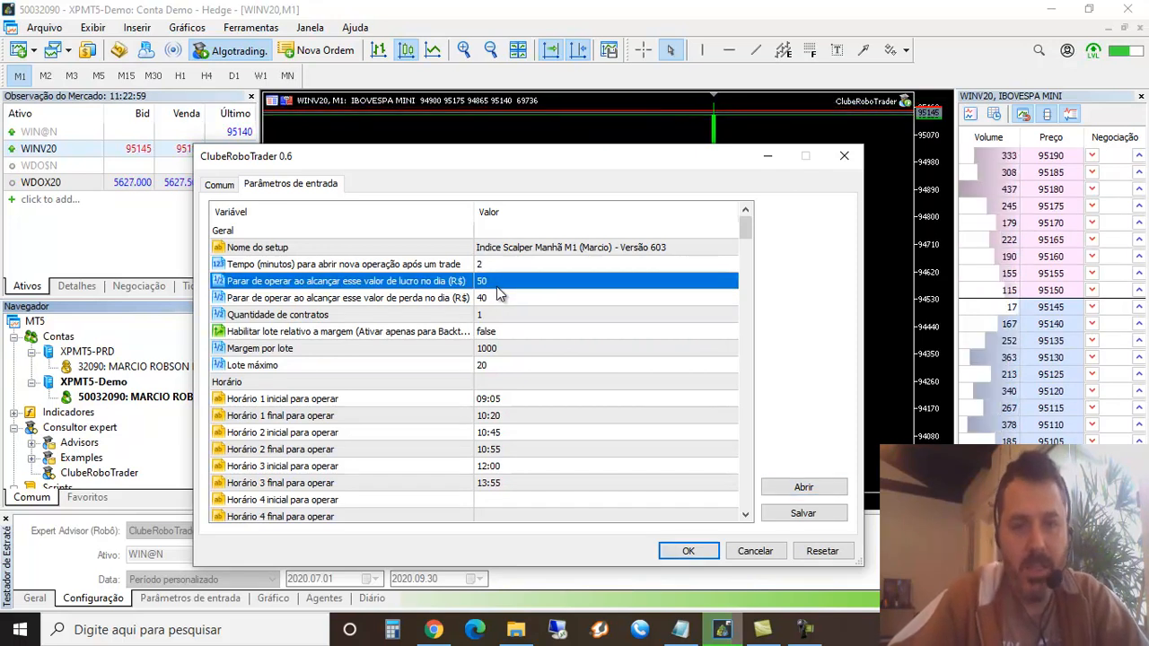
pyautogui.click(499, 301)
pyautogui.click(499, 283)
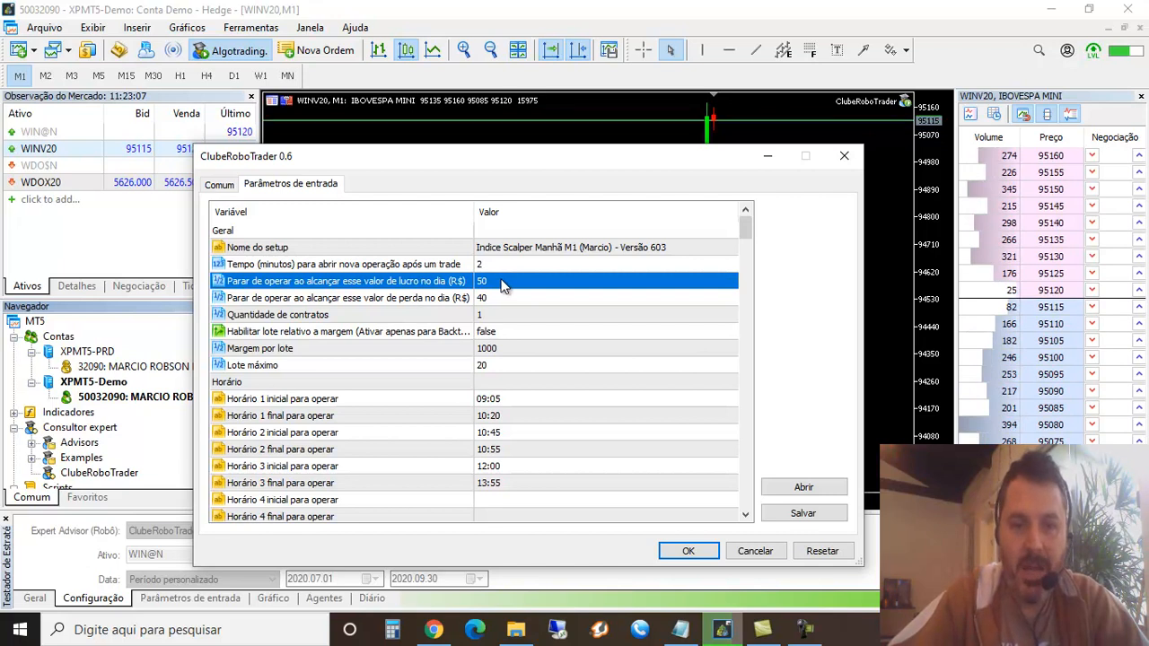
pyautogui.click(357, 301)
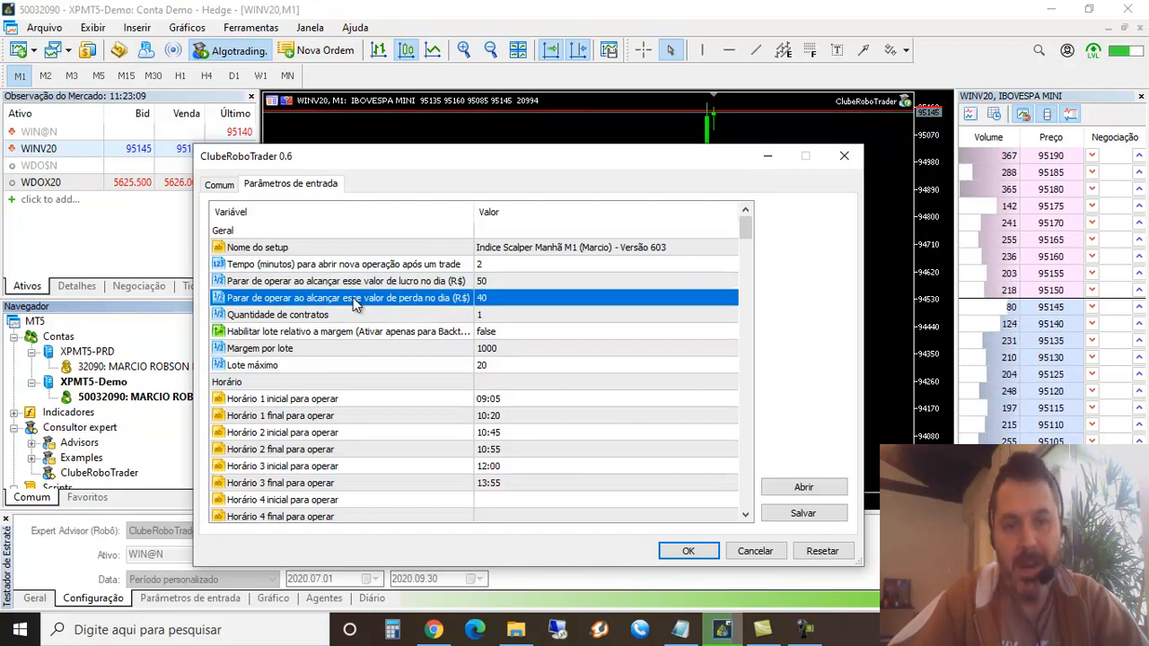
pyautogui.click(495, 282)
pyautogui.click(495, 301)
pyautogui.click(496, 283)
pyautogui.click(496, 299)
pyautogui.click(495, 282)
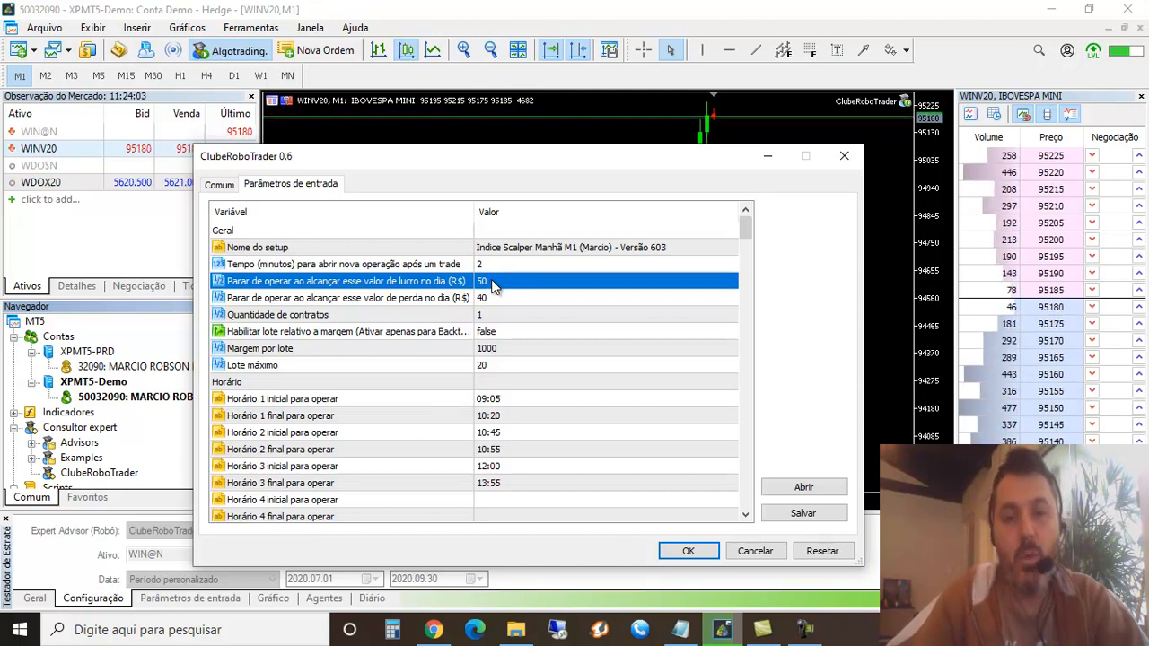
# Switch to the Calculator and multiply 1000 by 0,03 to work out a 3% daily target
pyautogui.click(393, 630)
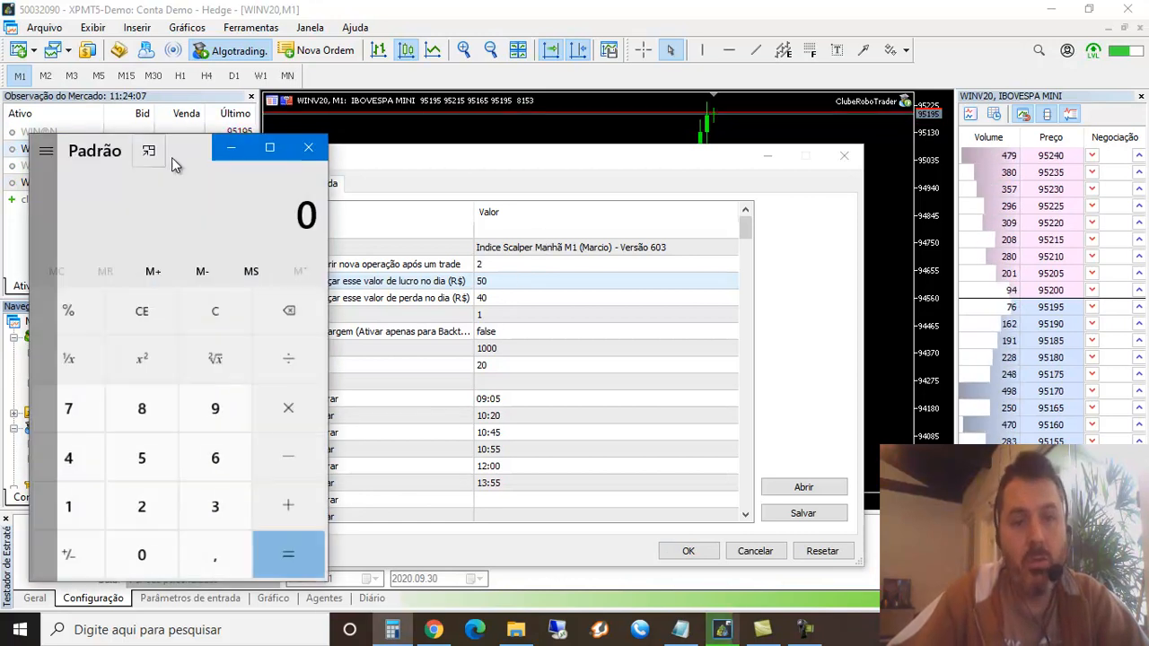
pyautogui.moveTo(188, 152); pyautogui.dragTo(872, 99)
pyautogui.write('1000*')
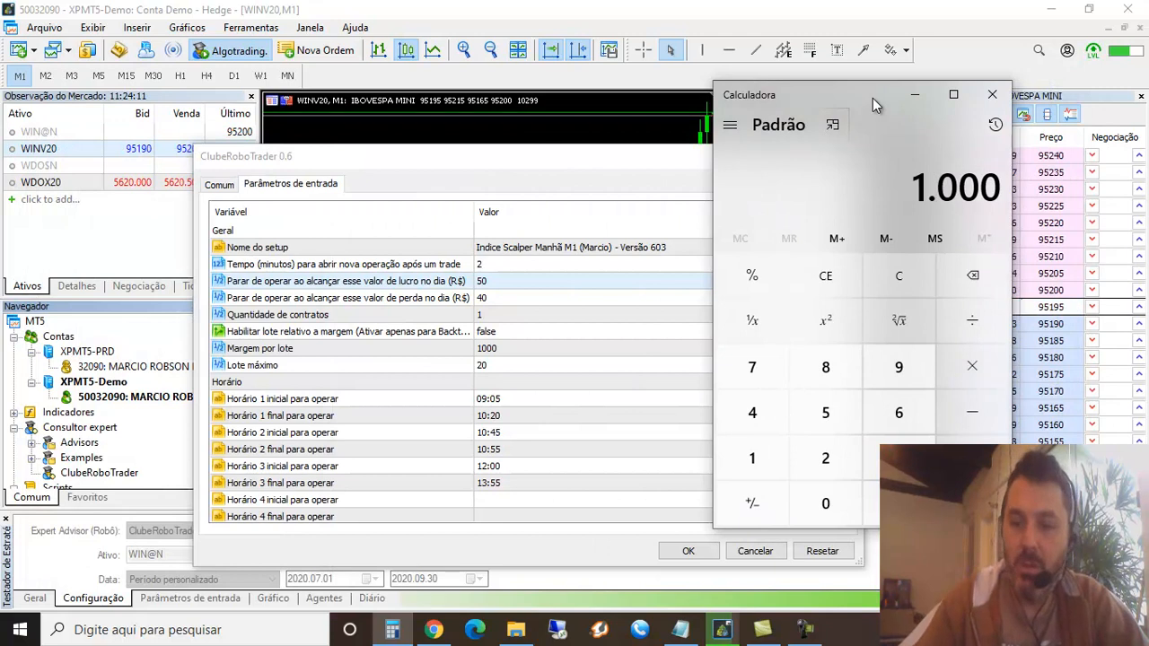
pyautogui.write('0,03')
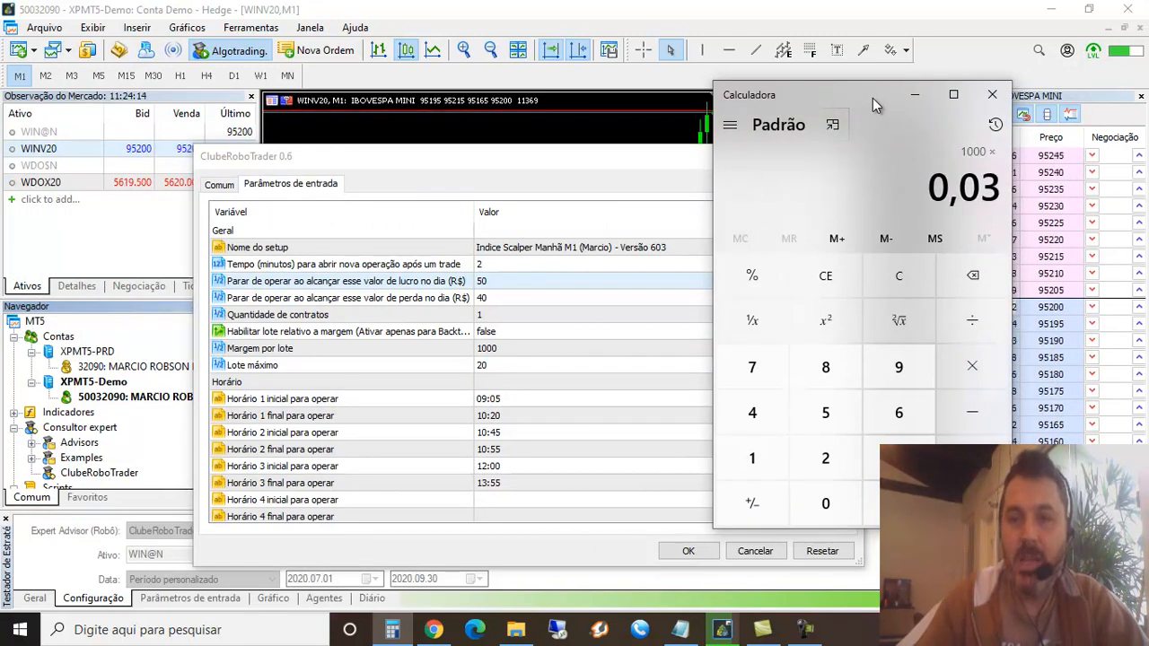
pyautogui.press('Return')
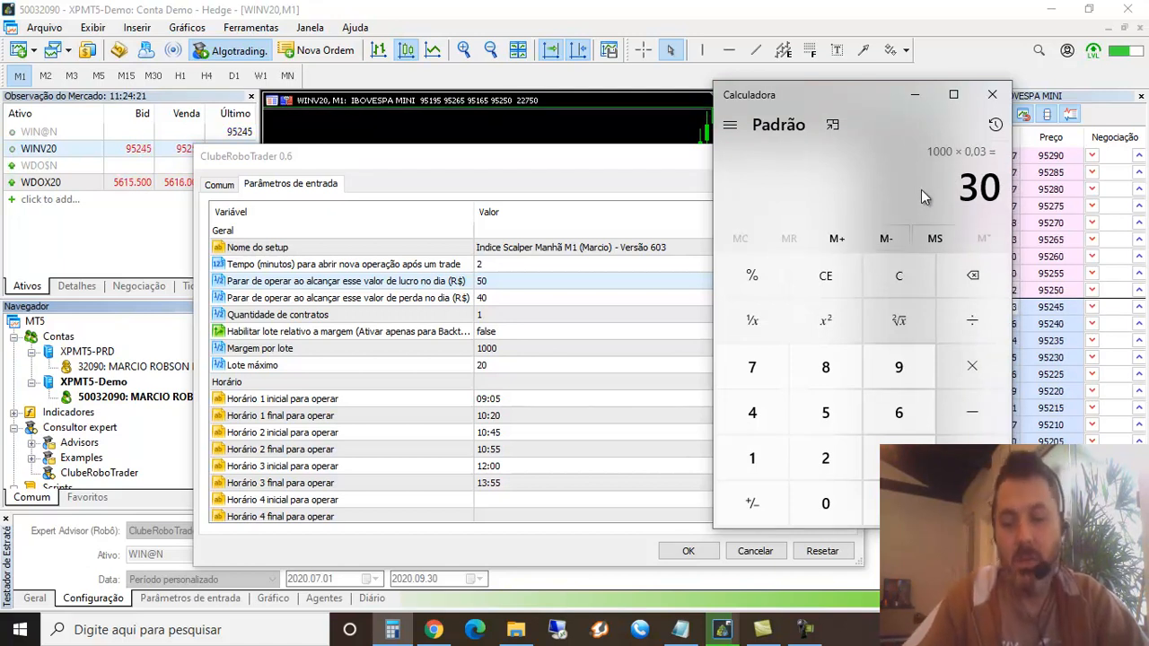
# Multiply 10 by 1000 and the result by 0,03, and close the Calculator
pyautogui.write('10*')
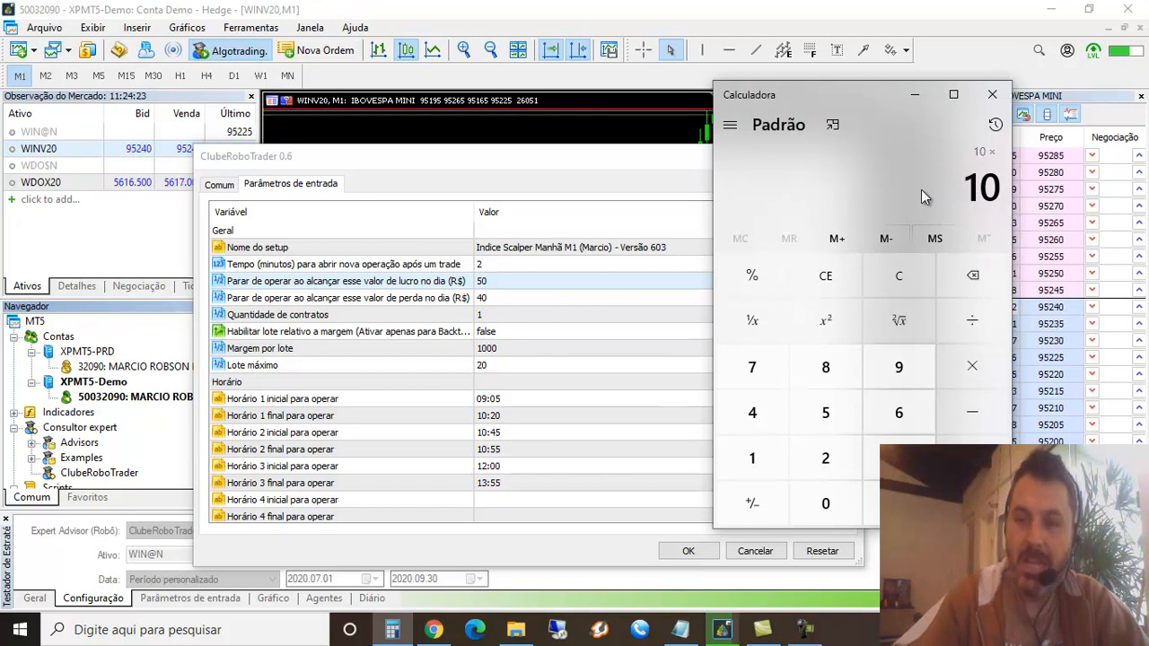
pyautogui.write('10000')
pyautogui.press('BackSpace')
pyautogui.press('Return')
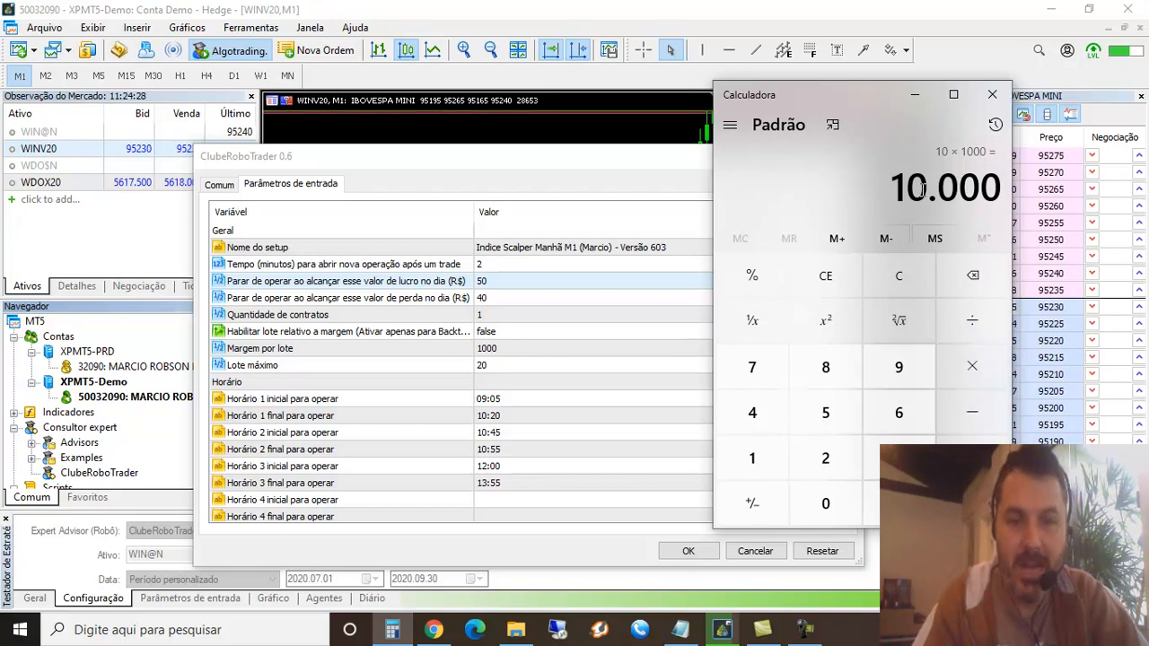
pyautogui.press('*')
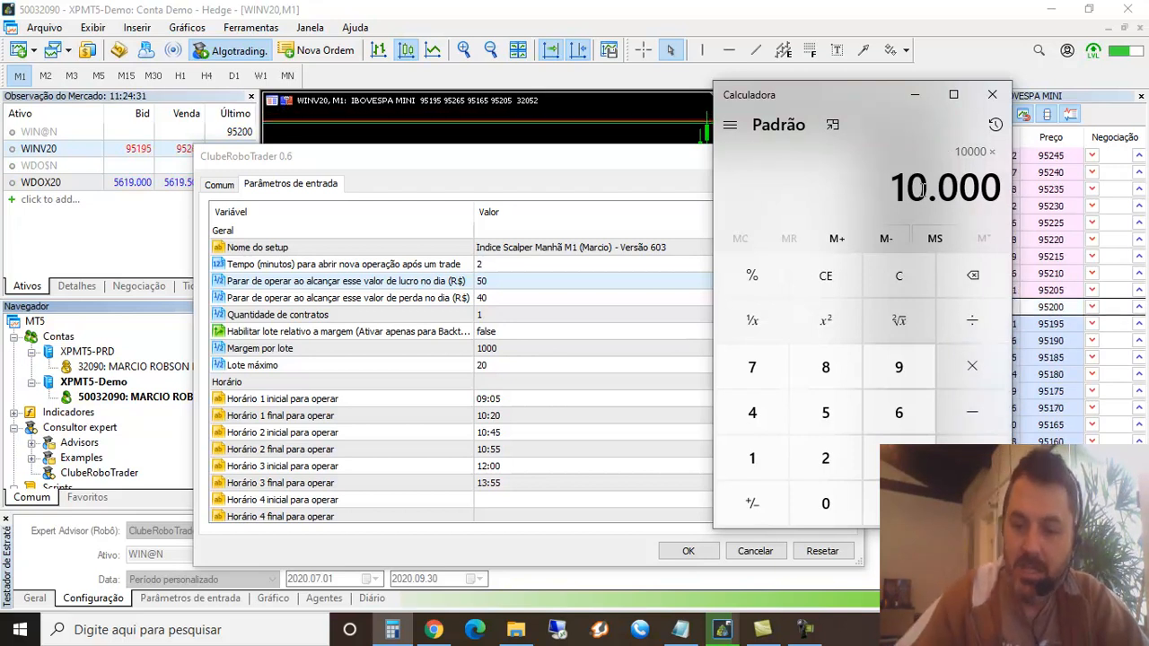
pyautogui.write('0,03')
pyautogui.press('Return')
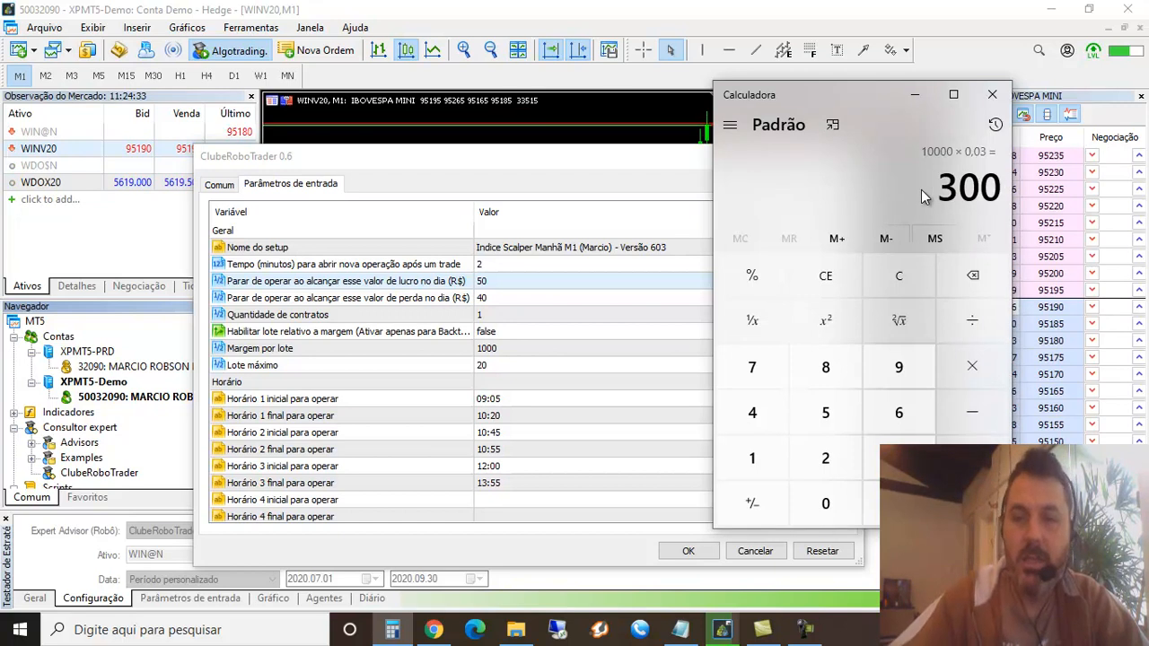
pyautogui.click(993, 97)
# Set the daily profit value at which the robot stops trading to 30
pyautogui.click(528, 281)
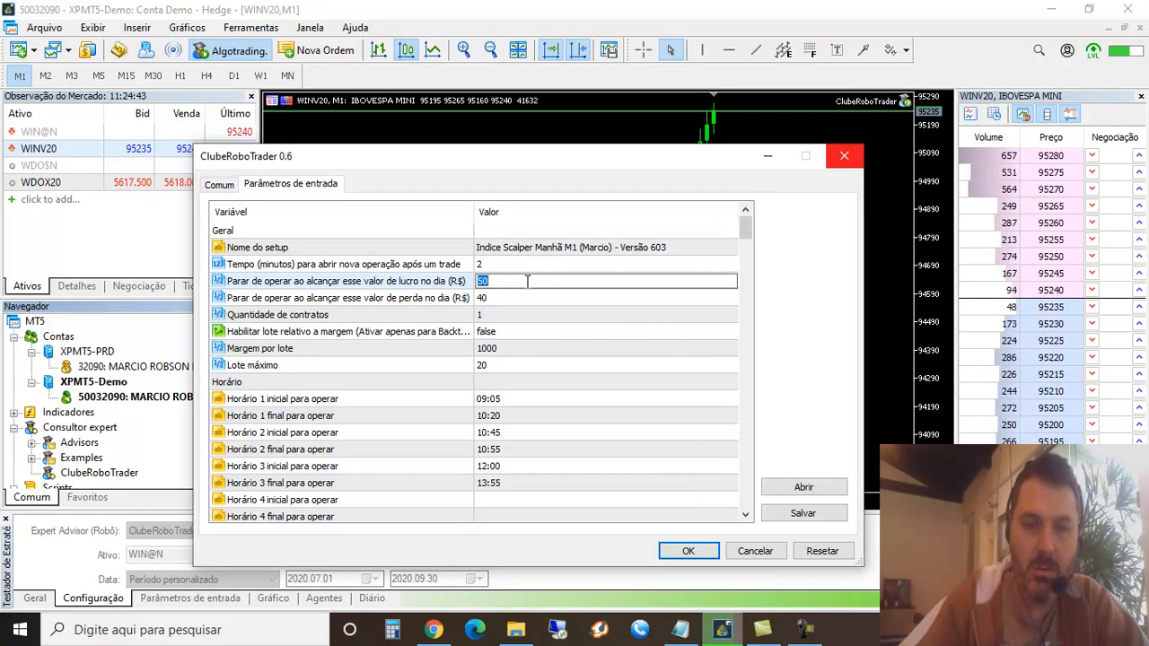
pyautogui.write('30')
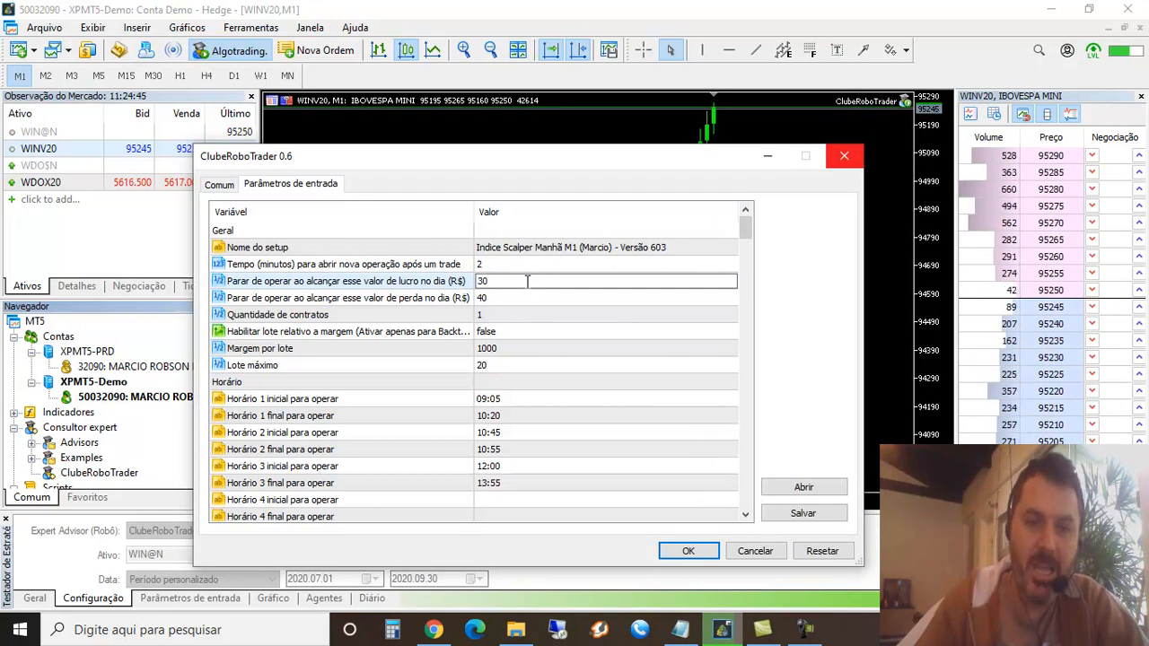
pyautogui.press('Return')
# Work out the daily loss limit in the Calculator by multiplying 150 by 0,20 and the result by 1,5
pyautogui.click(489, 297)
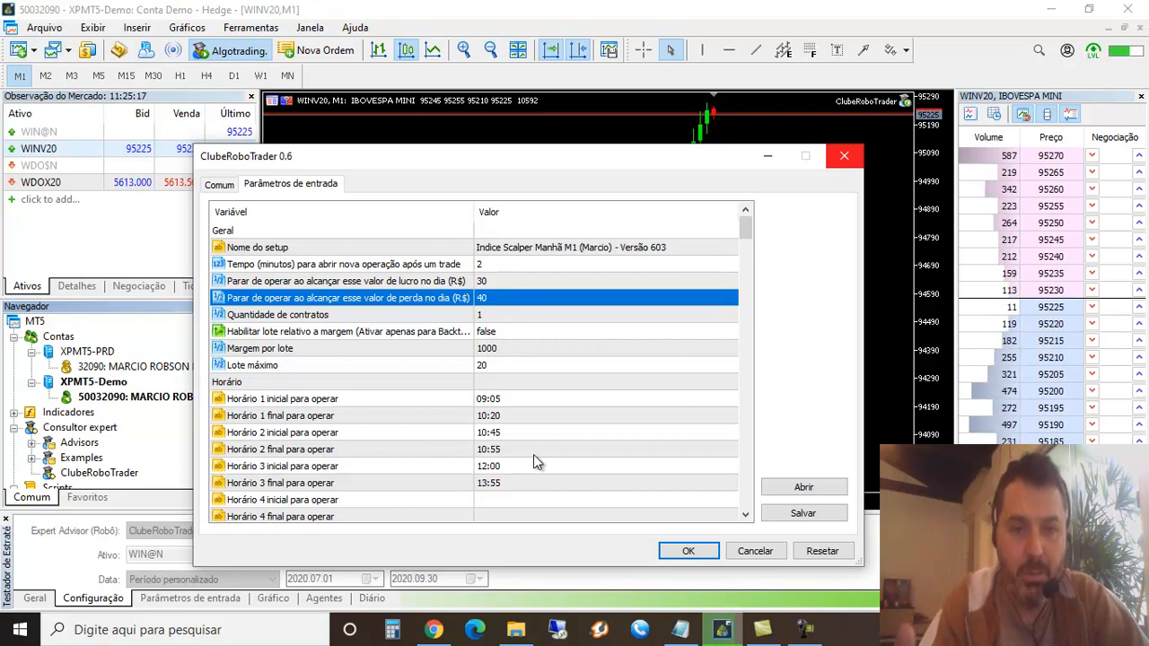
pyautogui.click(392, 630)
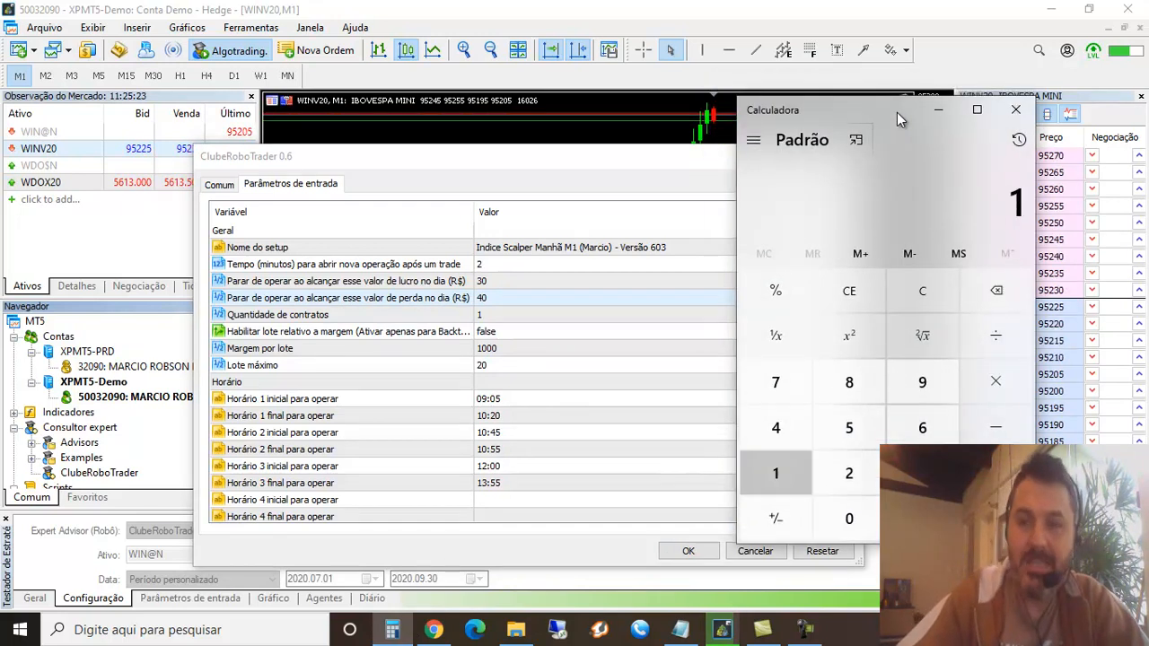
pyautogui.write('150')
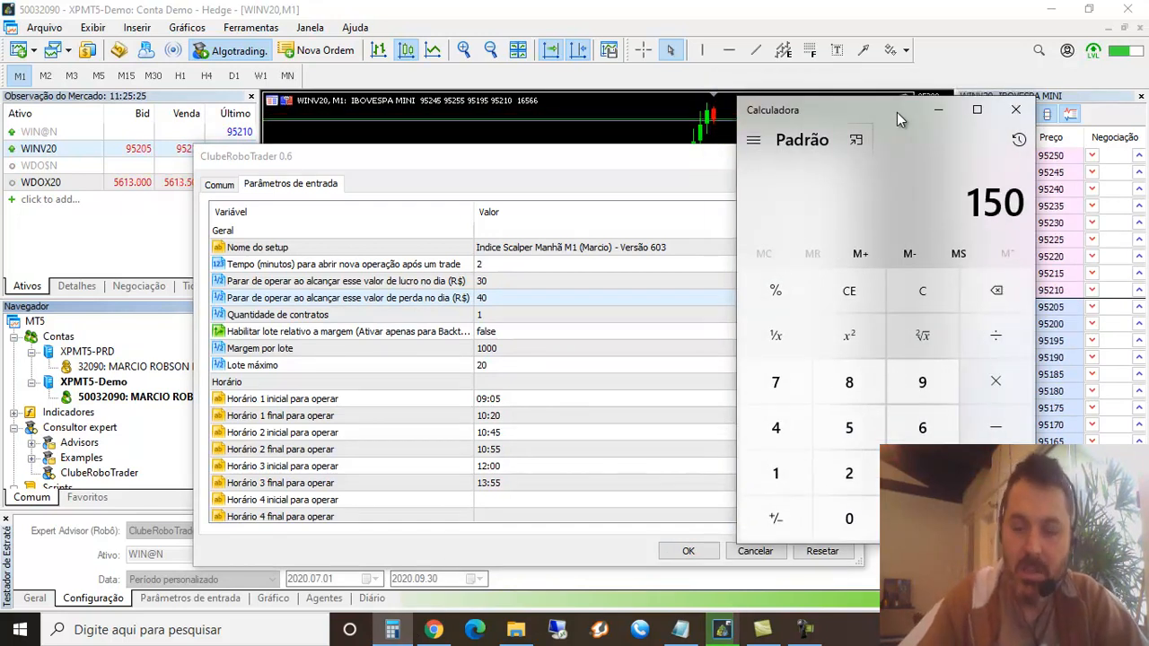
pyautogui.press('*')
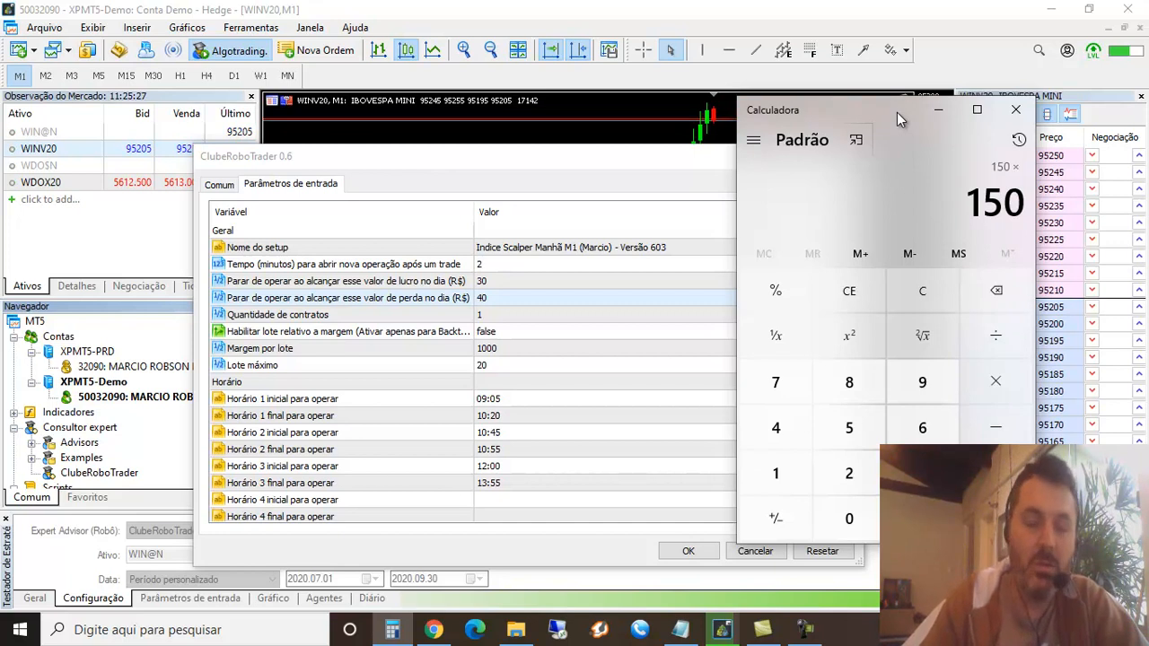
pyautogui.write('0')
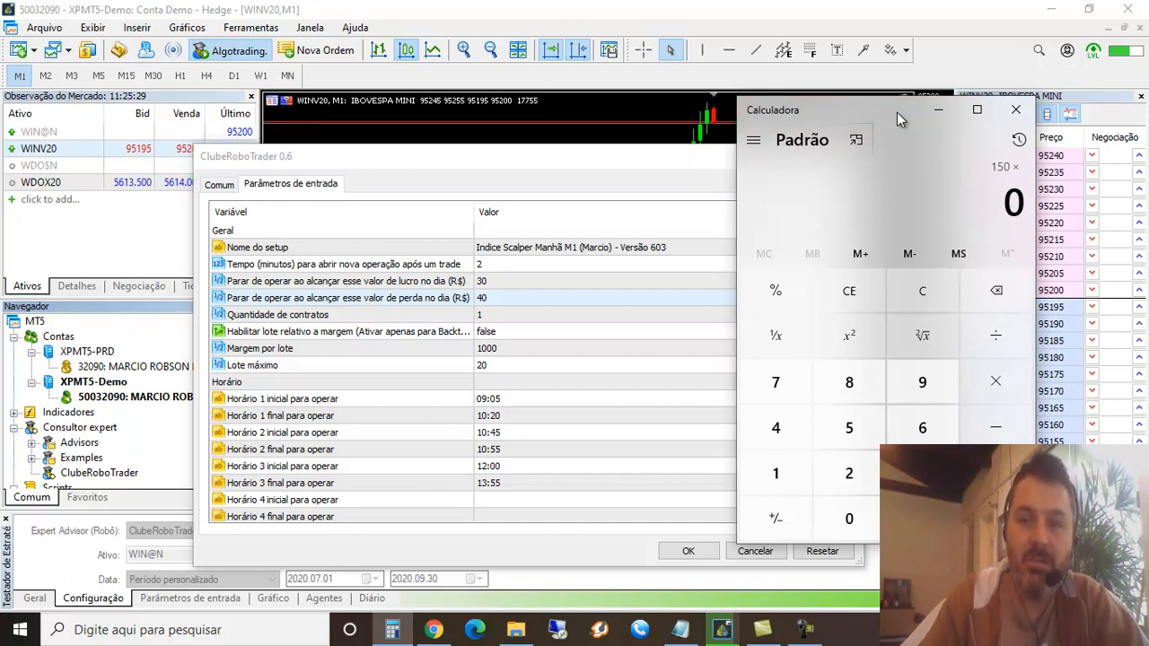
pyautogui.write(',20')
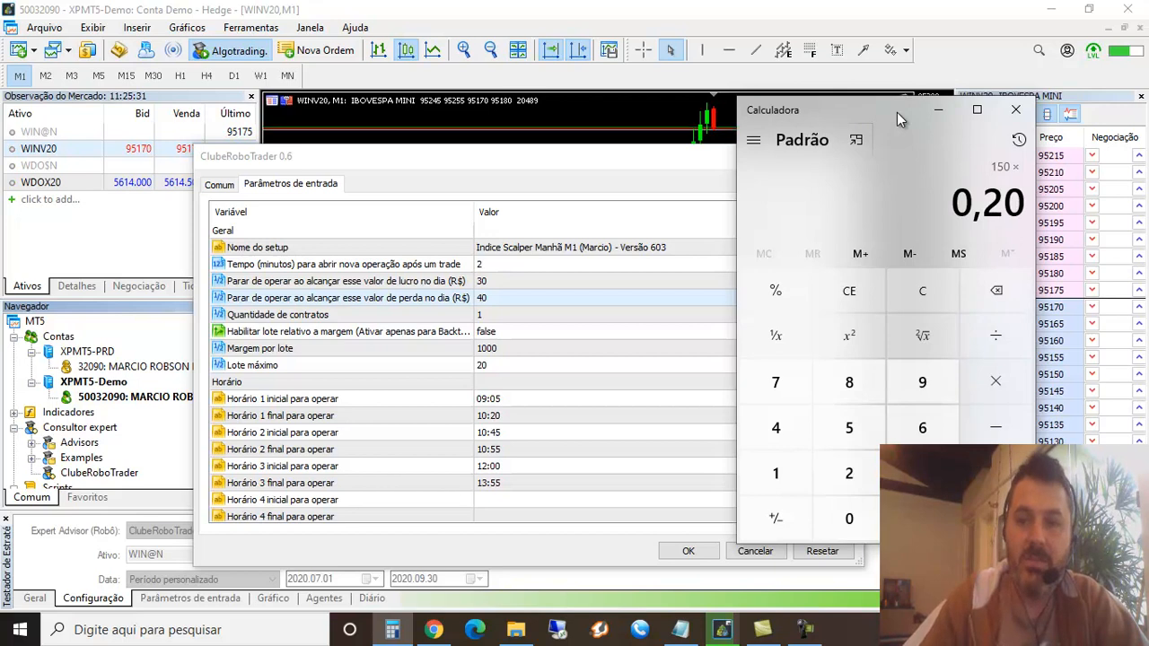
pyautogui.press('Return')
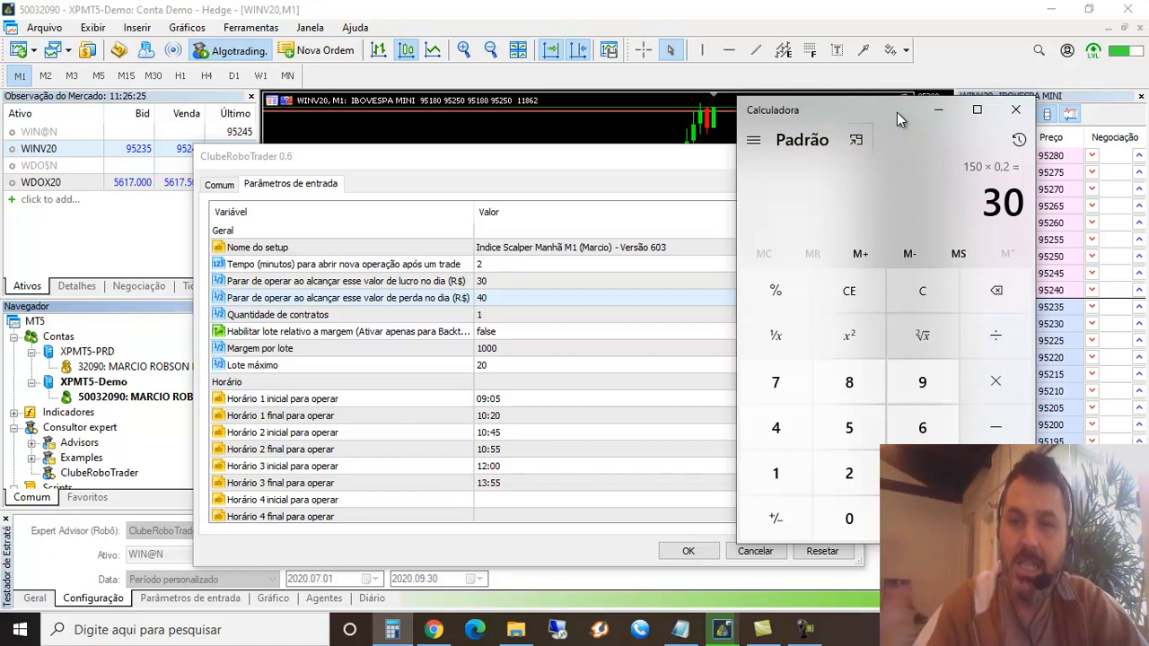
pyautogui.write('*1,5')
pyautogui.press('Return')
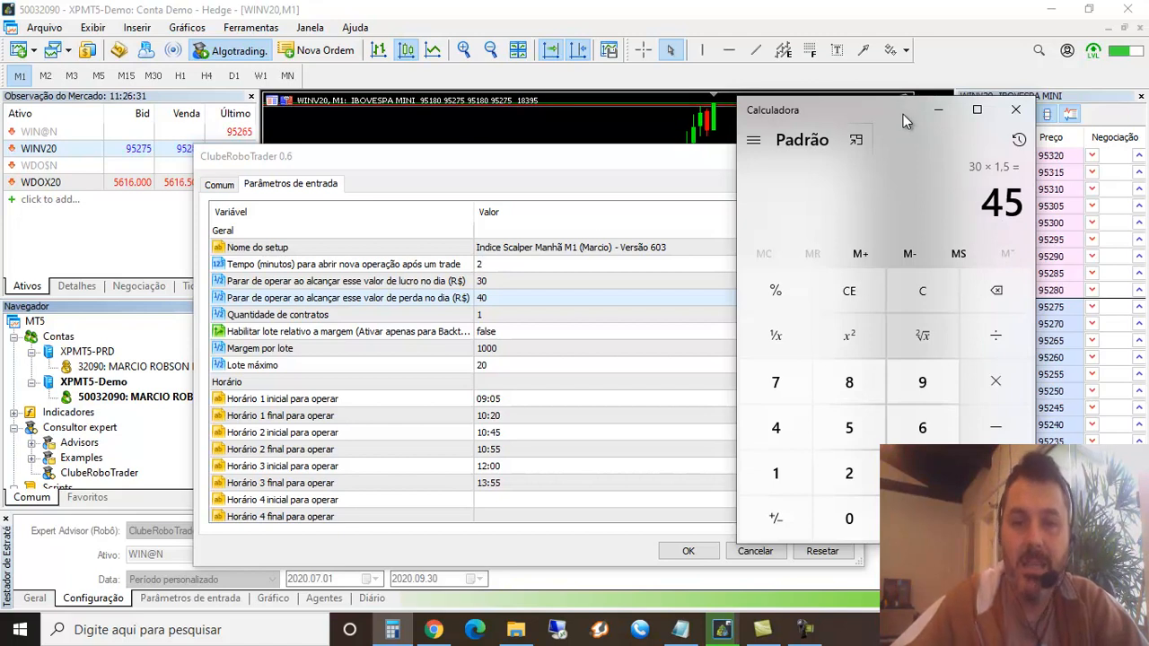
# Set the daily loss value at which the robot stops trading to 45
pyautogui.click(496, 301)
pyautogui.click(495, 299)
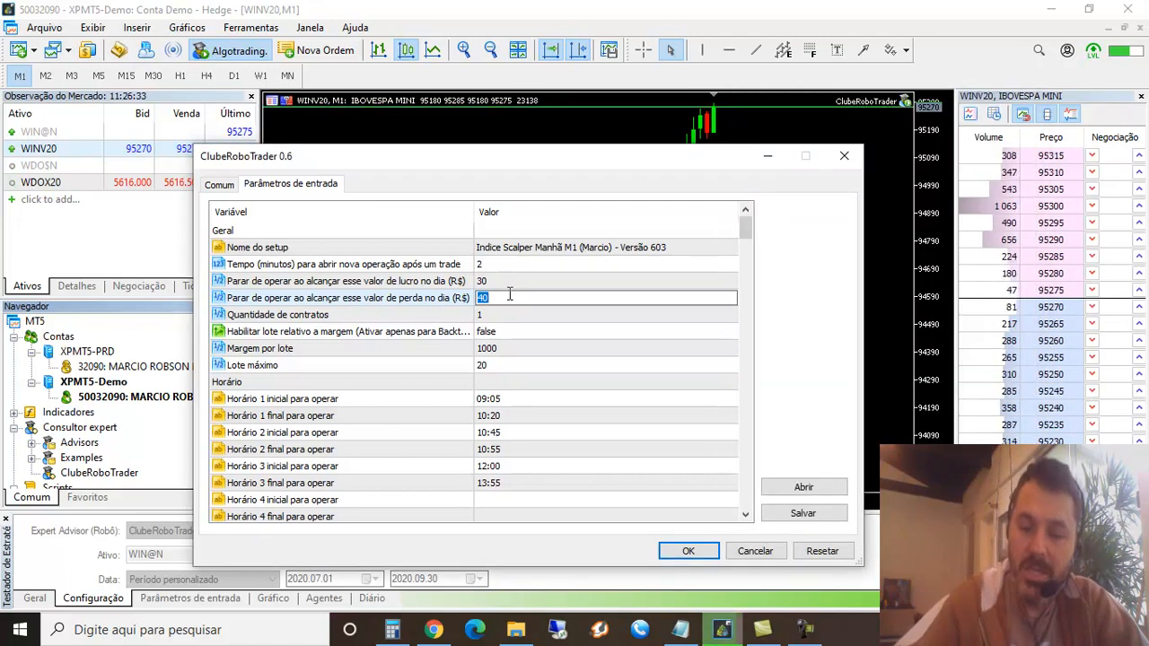
pyautogui.write('45')
pyautogui.press('Return')
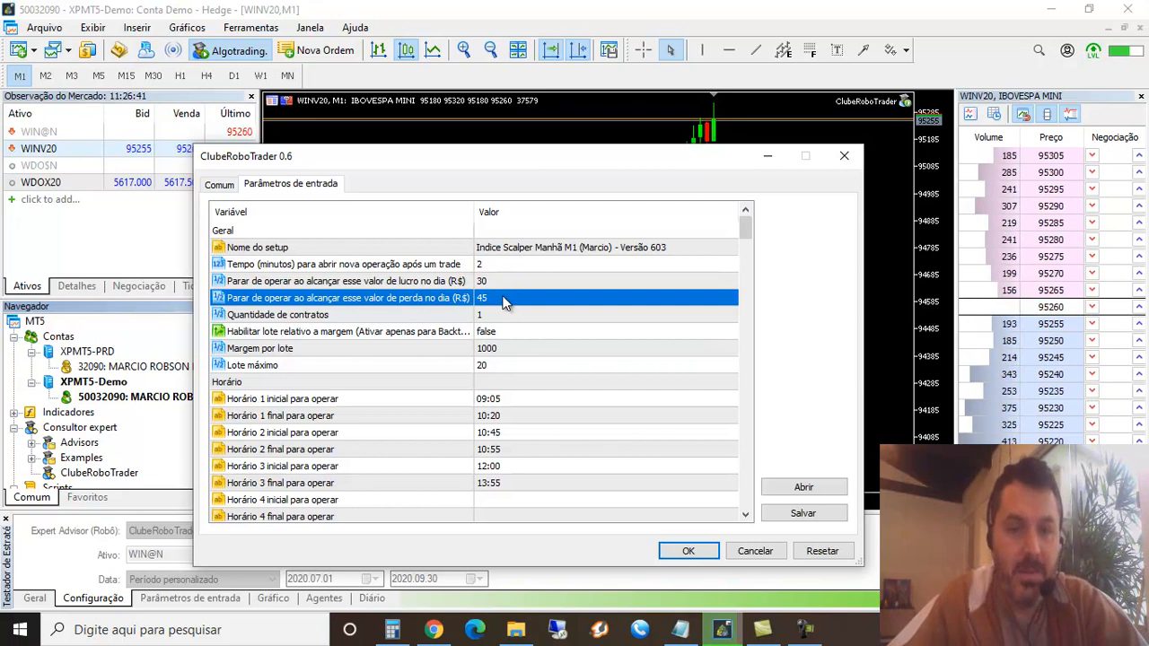
# Try a daily loss limit of 60 and return it to 45
pyautogui.click(503, 298)
pyautogui.write('60')
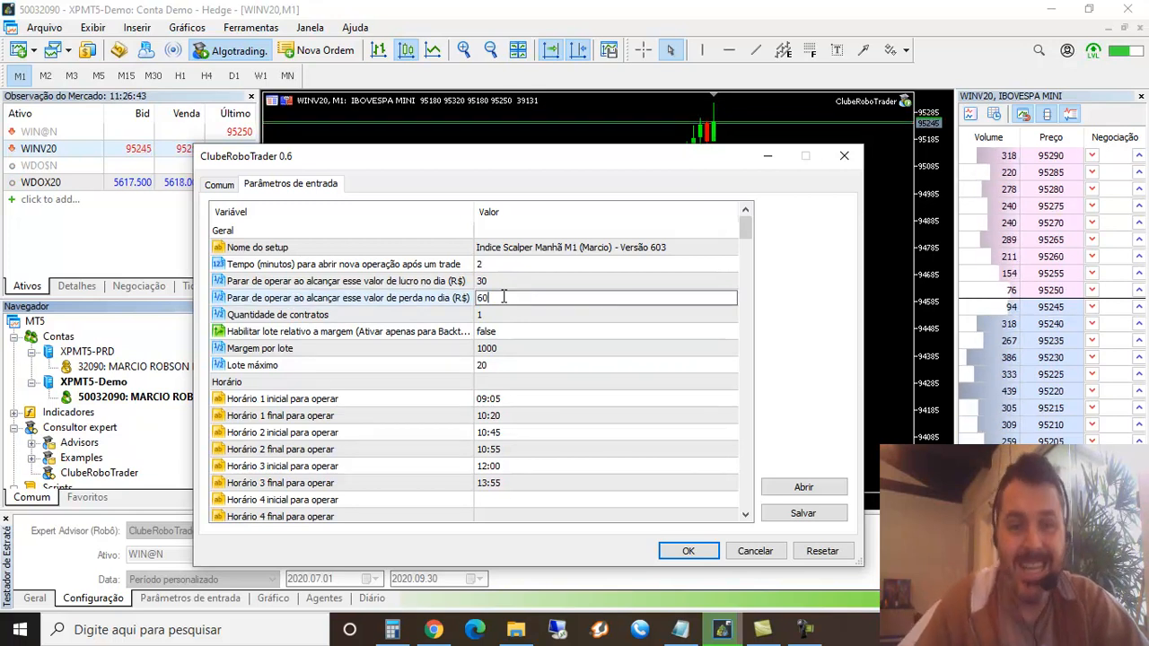
pyautogui.press('Return')
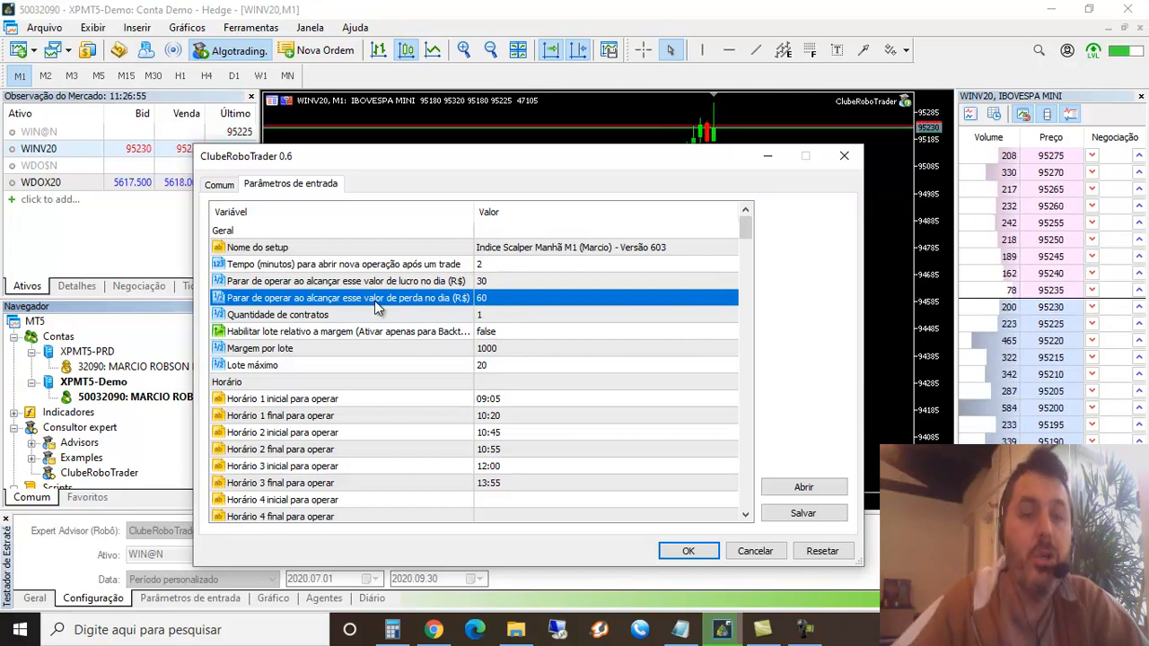
pyautogui.doubleClick(496, 298)
pyautogui.write('45')
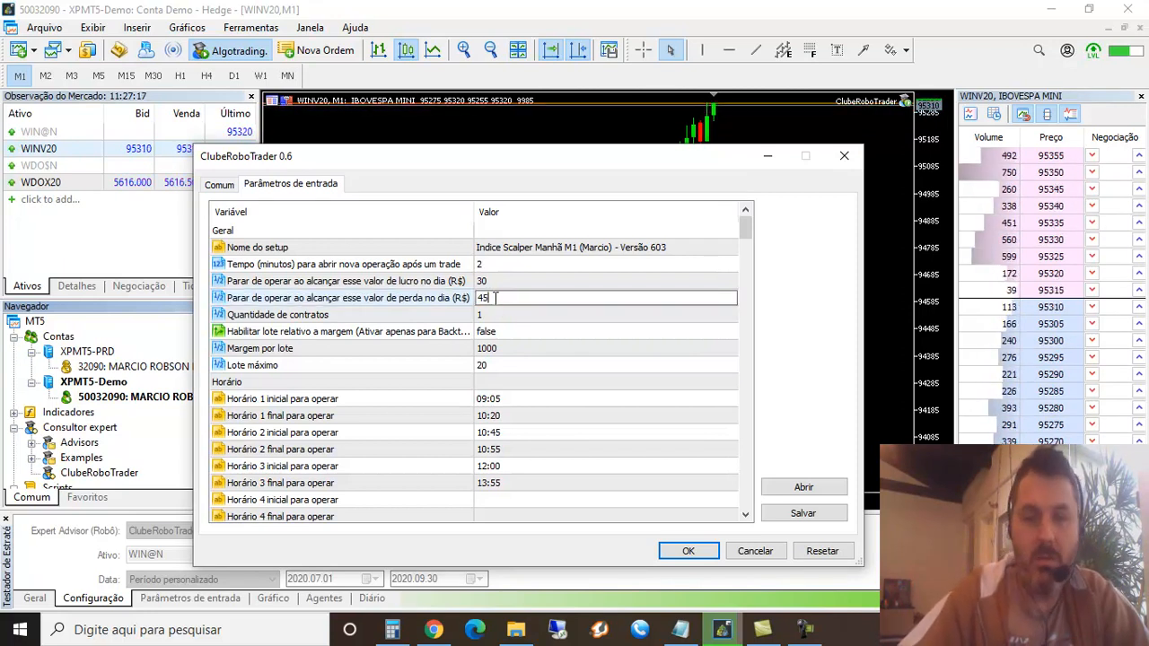
pyautogui.press('Return')
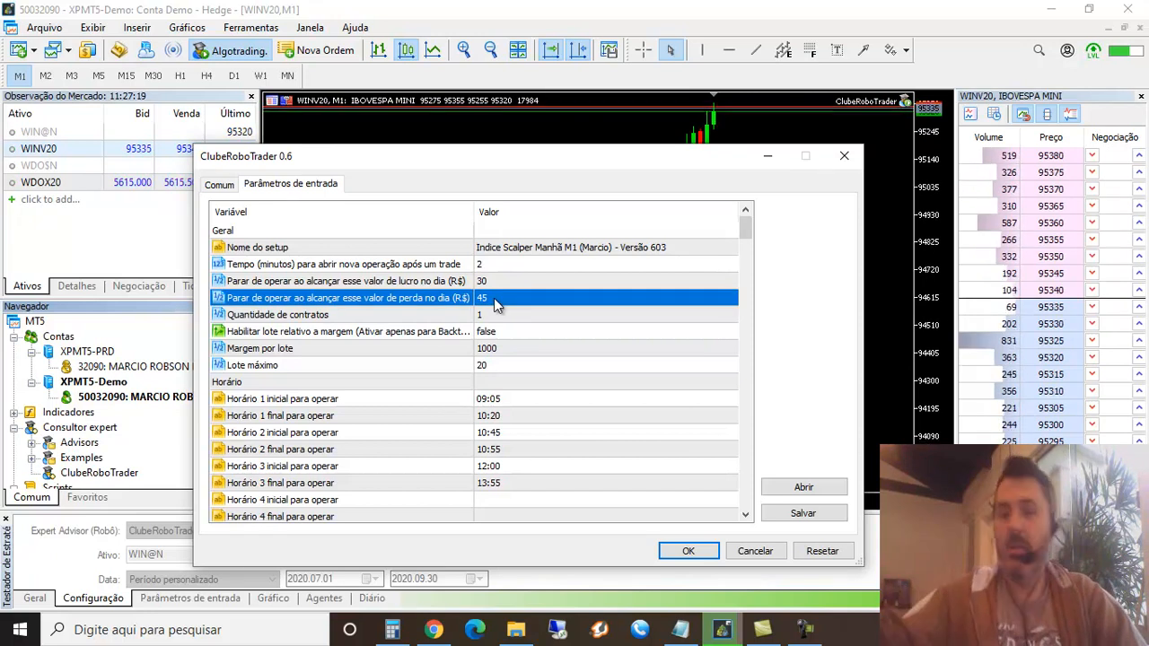
# Examine the number of contracts and the trading schedule, especially the start and end times of Horário 3
pyautogui.click(496, 316)
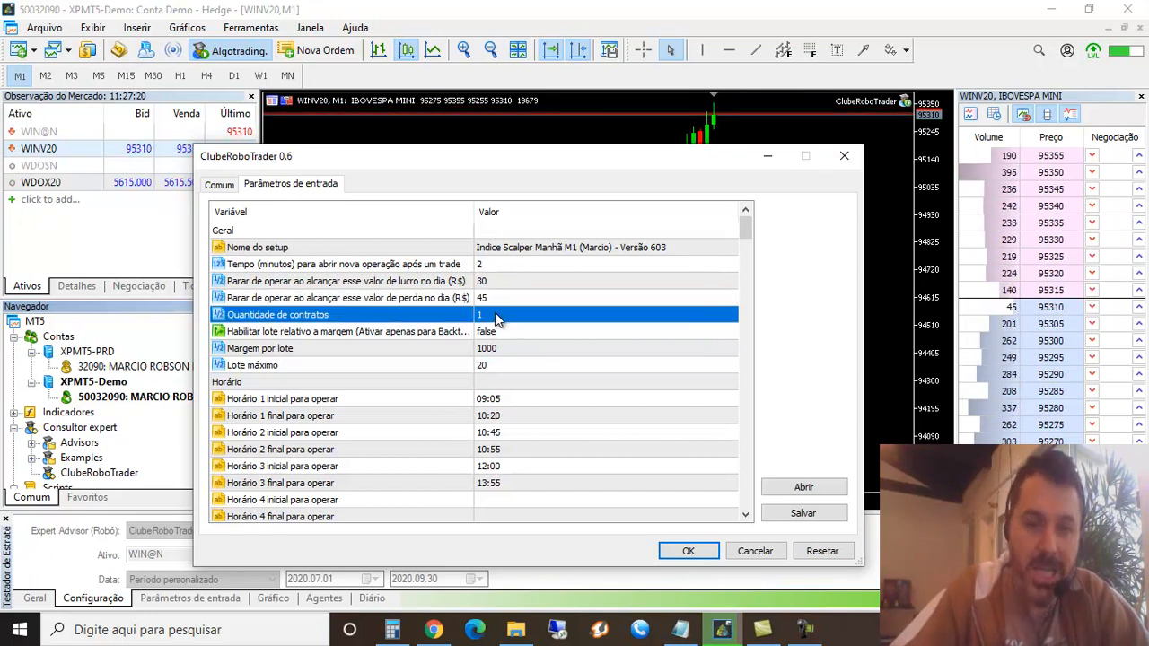
pyautogui.click(522, 399)
pyautogui.scroll(-1, 529, 397)
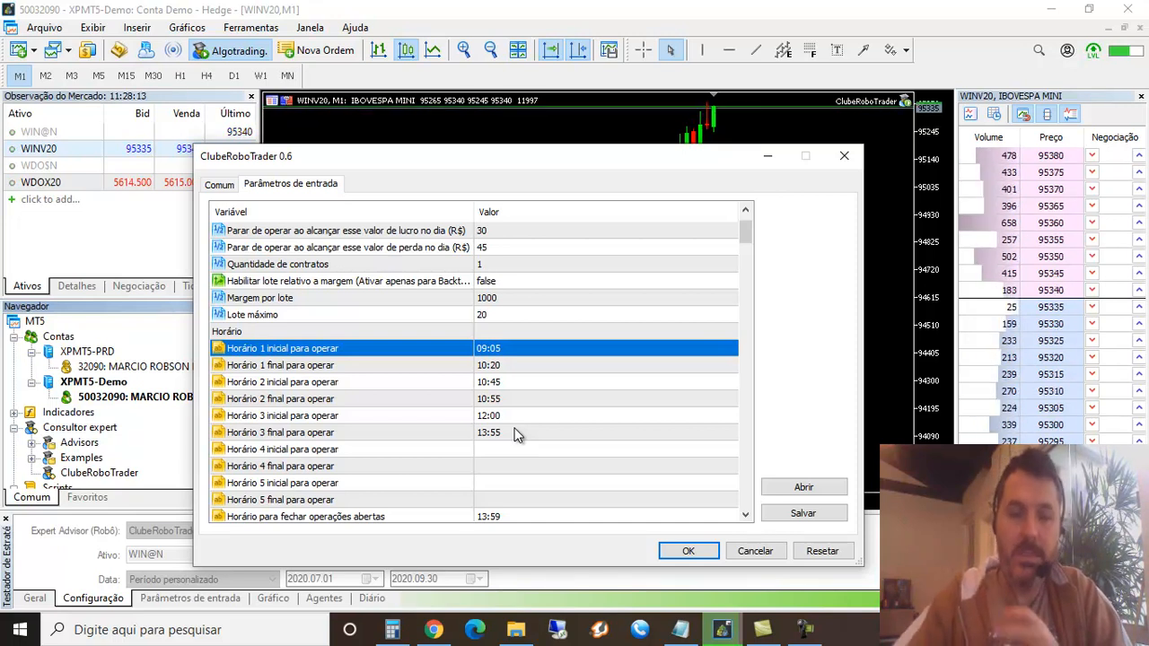
pyautogui.click(510, 419)
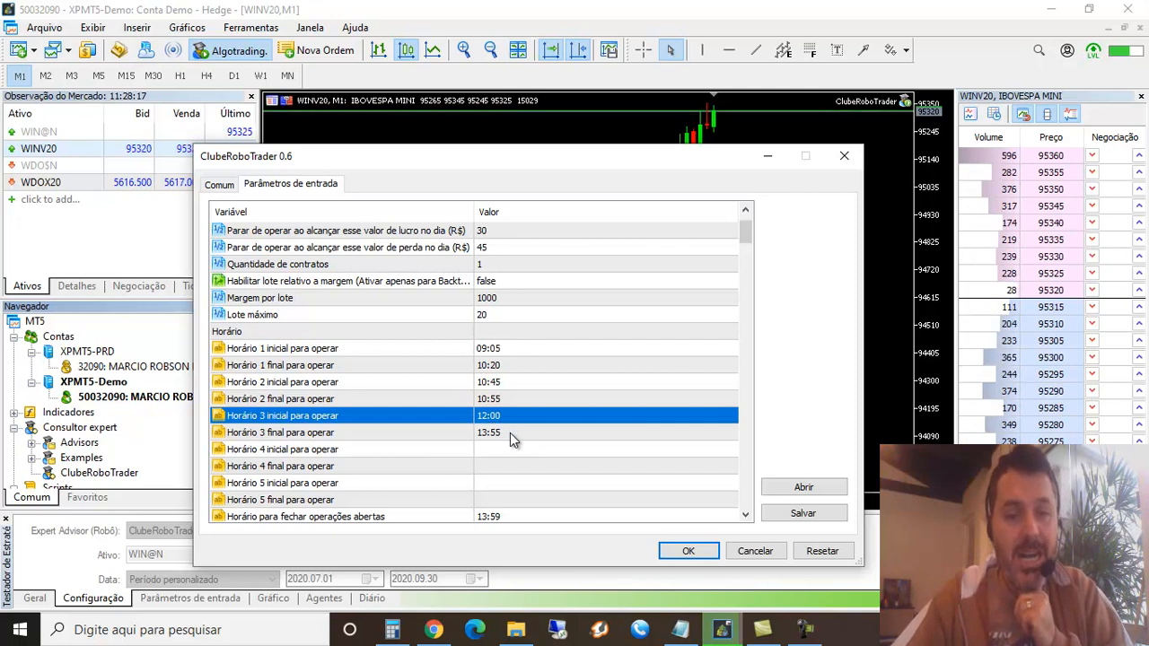
pyautogui.click(513, 435)
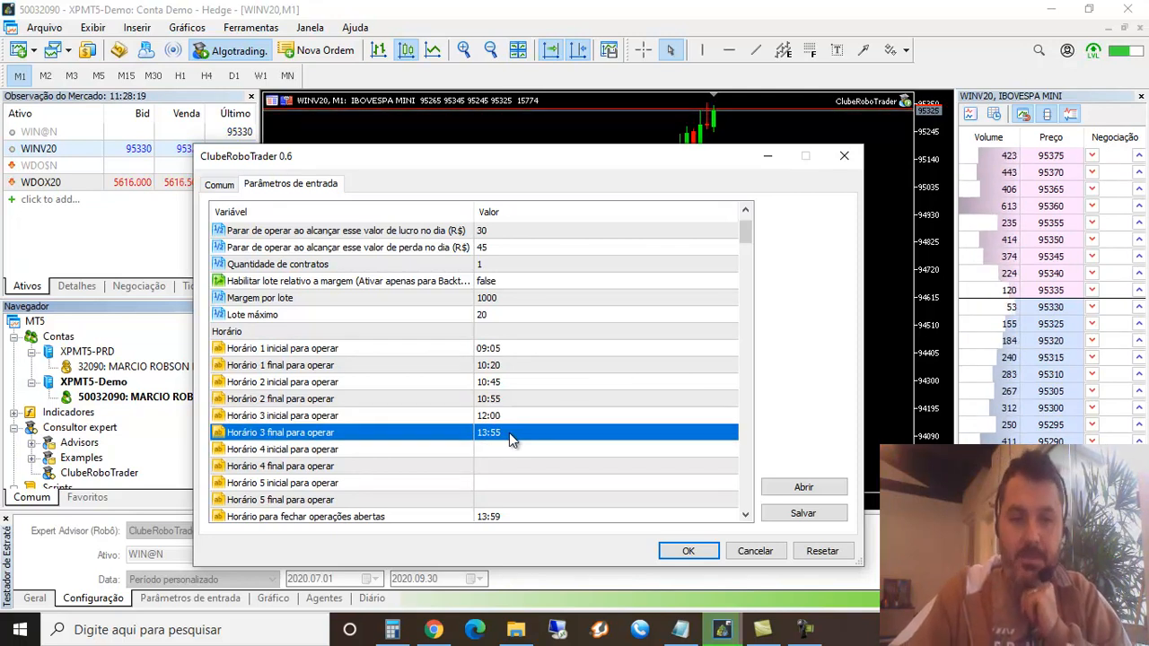
pyautogui.click(512, 420)
pyautogui.click(513, 433)
pyautogui.click(507, 422)
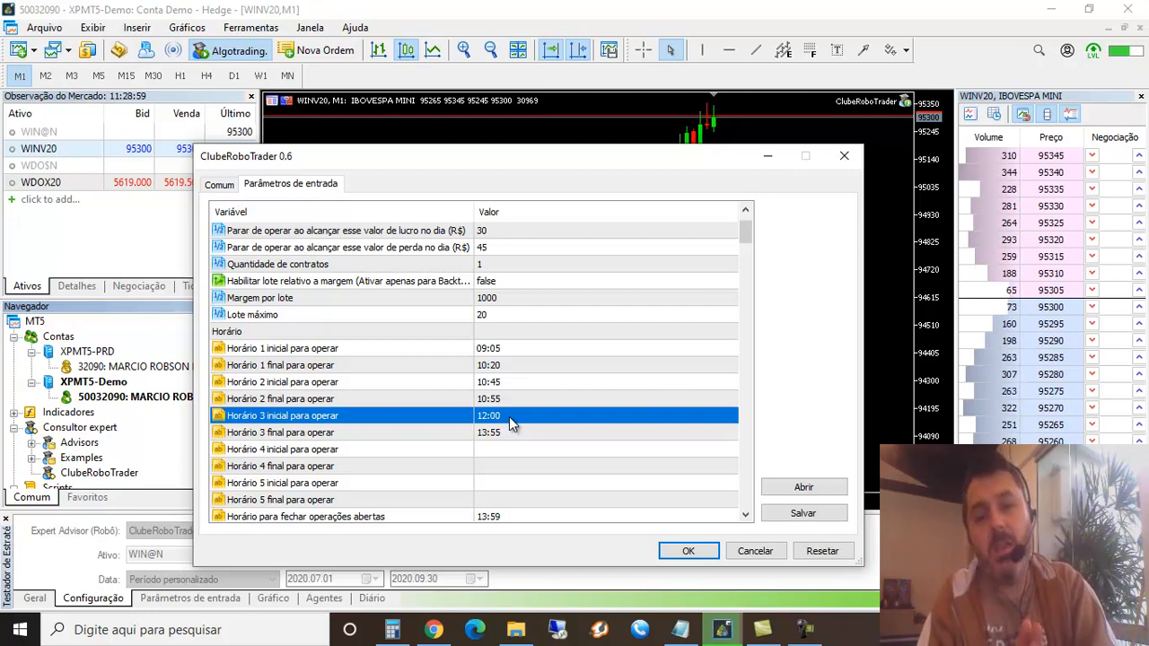
# Examine the start and end times of trading windows Horário 1 to 3 and the pauses between them
pyautogui.click(543, 350)
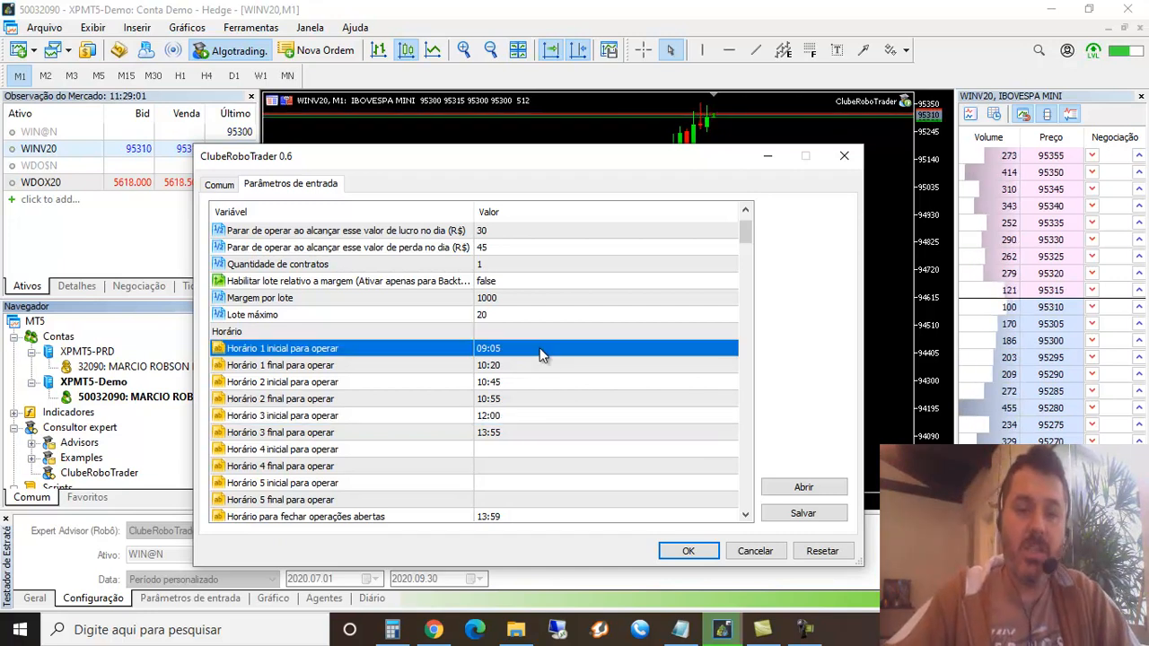
pyautogui.click(525, 366)
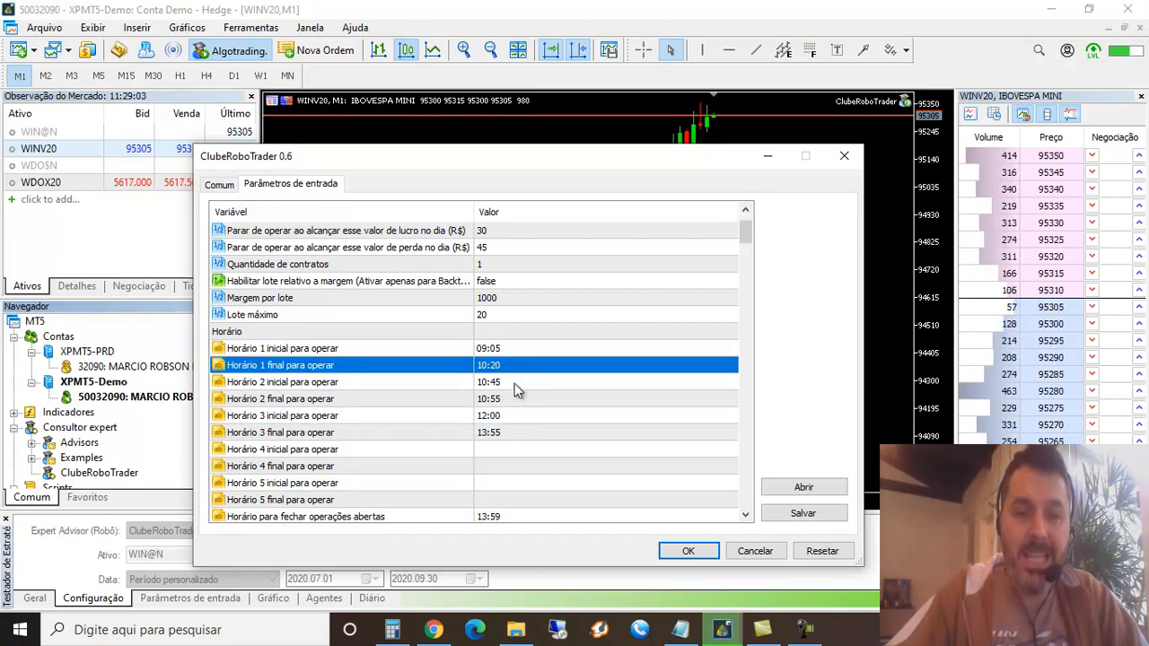
pyautogui.click(514, 383)
pyautogui.click(513, 370)
pyautogui.click(513, 383)
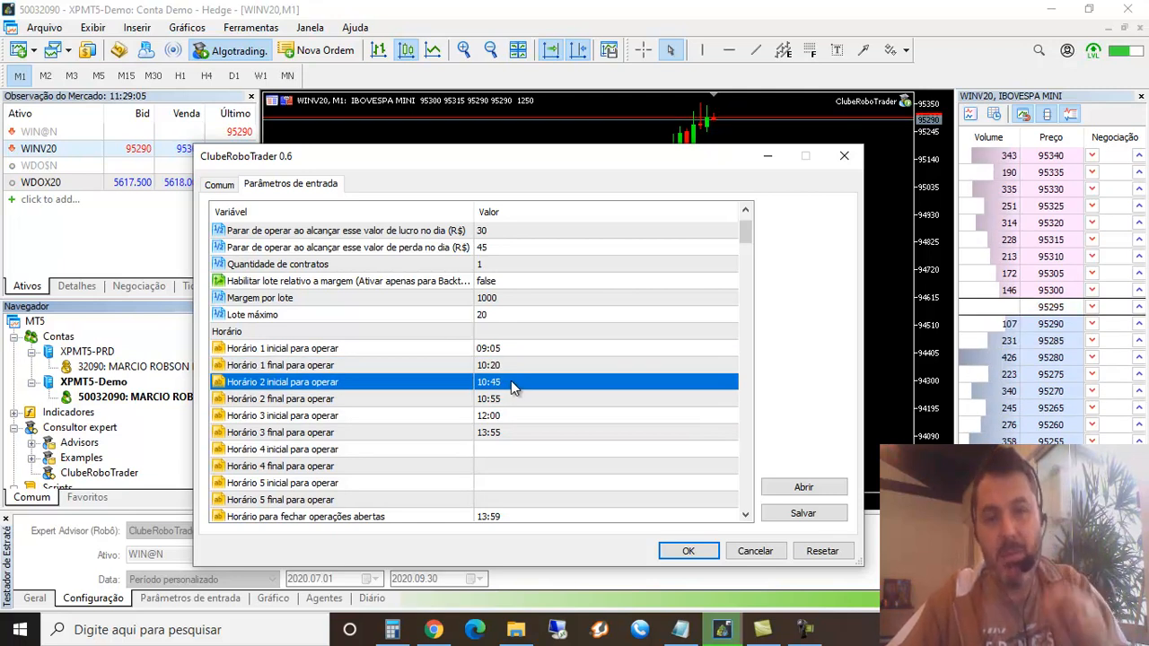
pyautogui.click(511, 370)
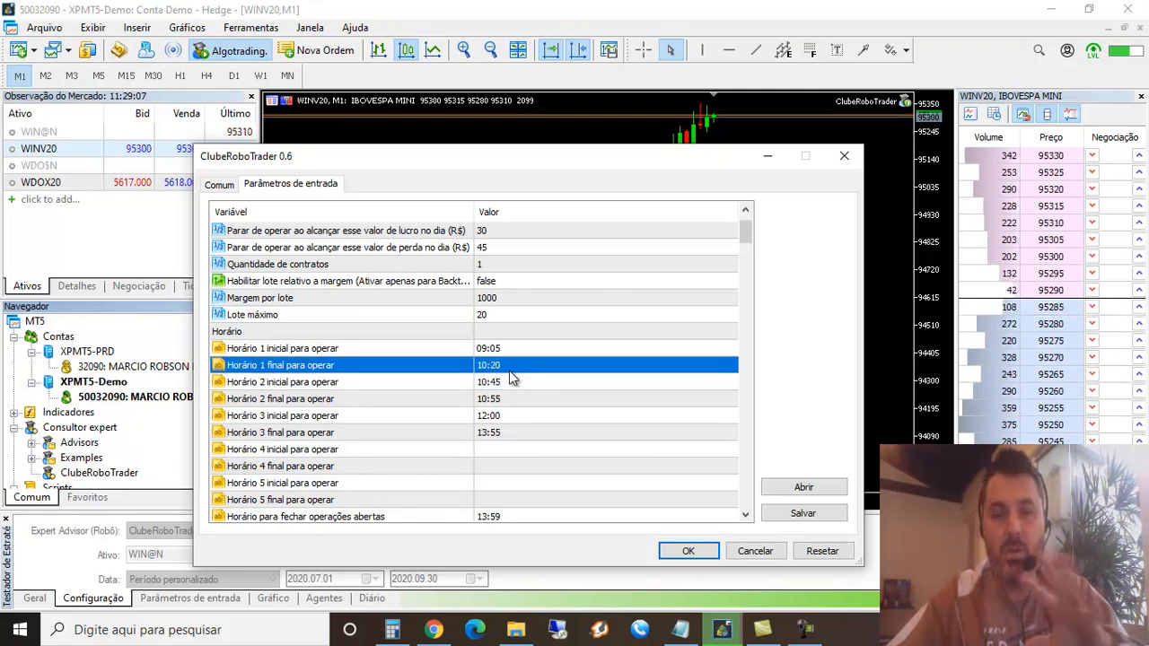
pyautogui.click(511, 382)
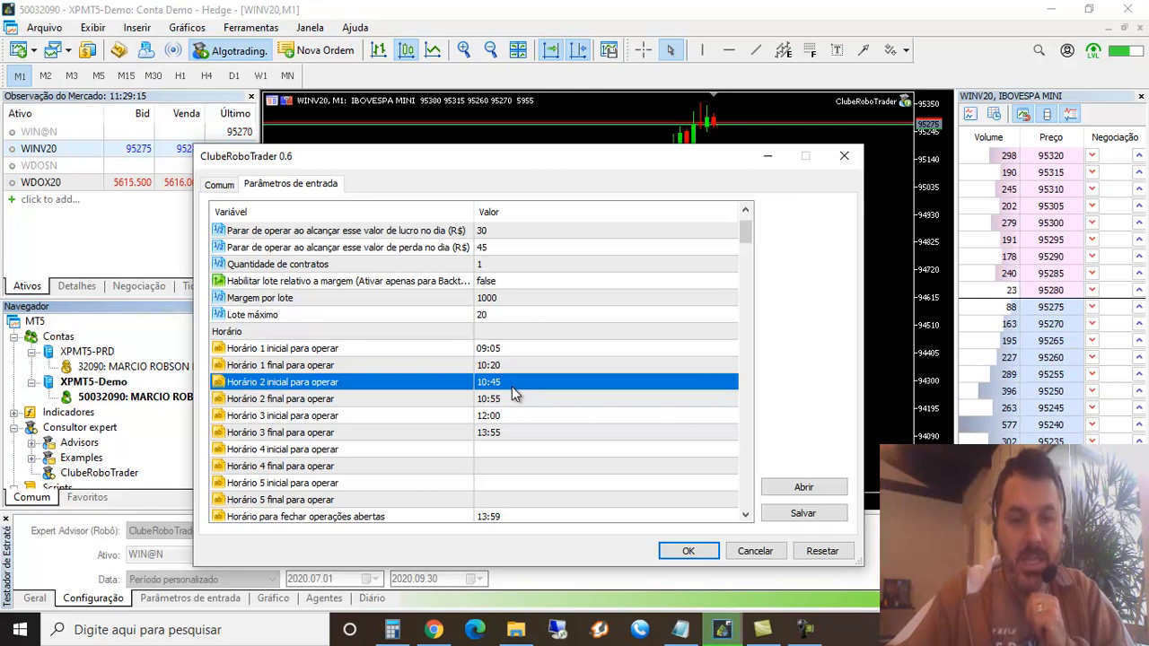
pyautogui.click(512, 400)
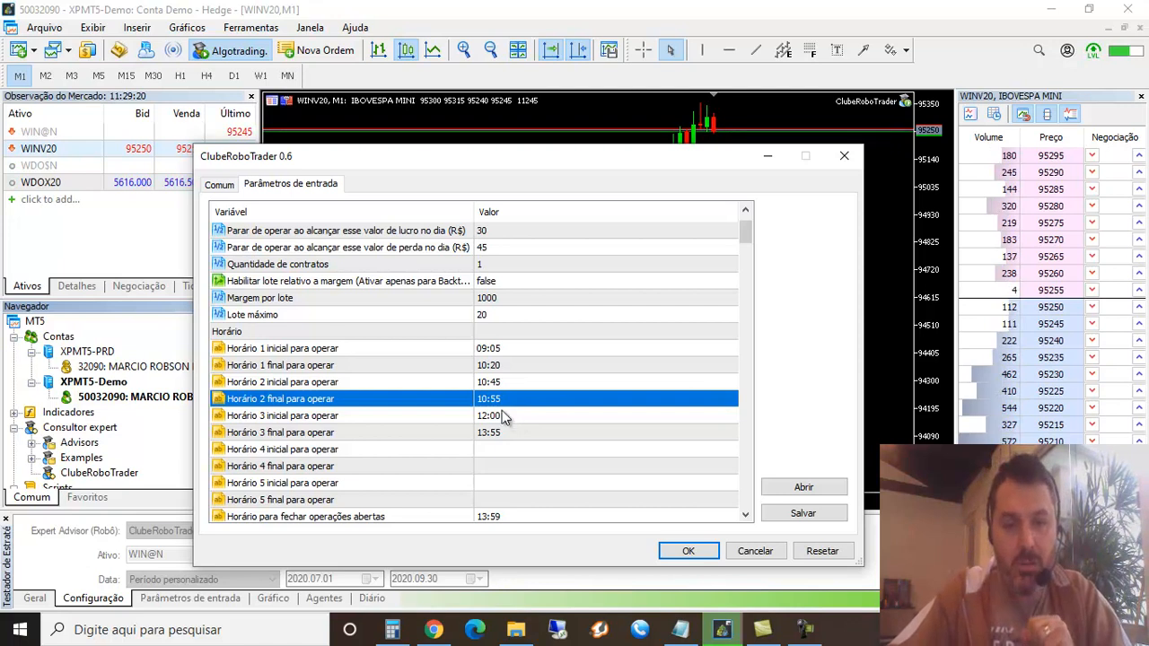
pyautogui.click(505, 418)
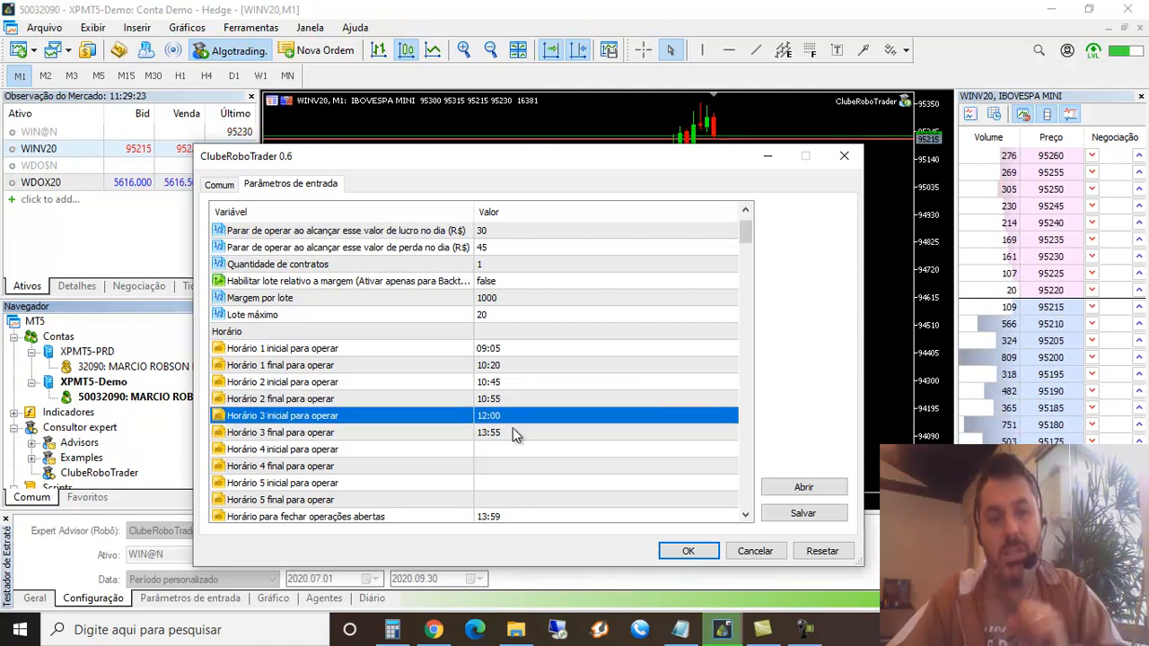
pyautogui.click(516, 433)
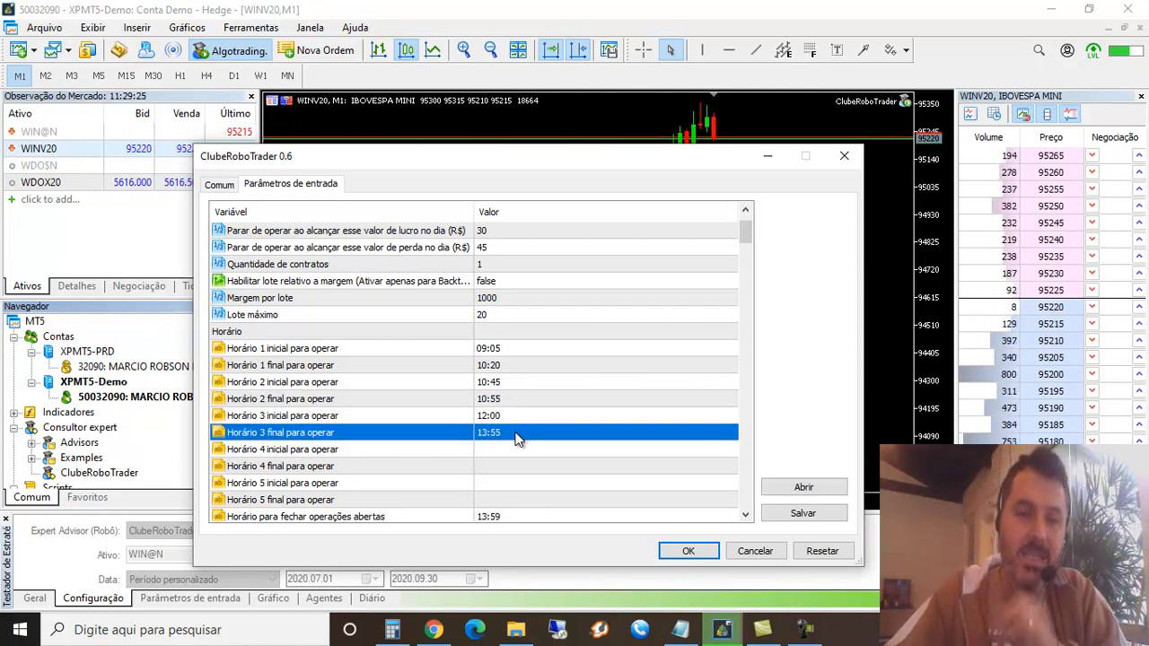
pyautogui.click(508, 417)
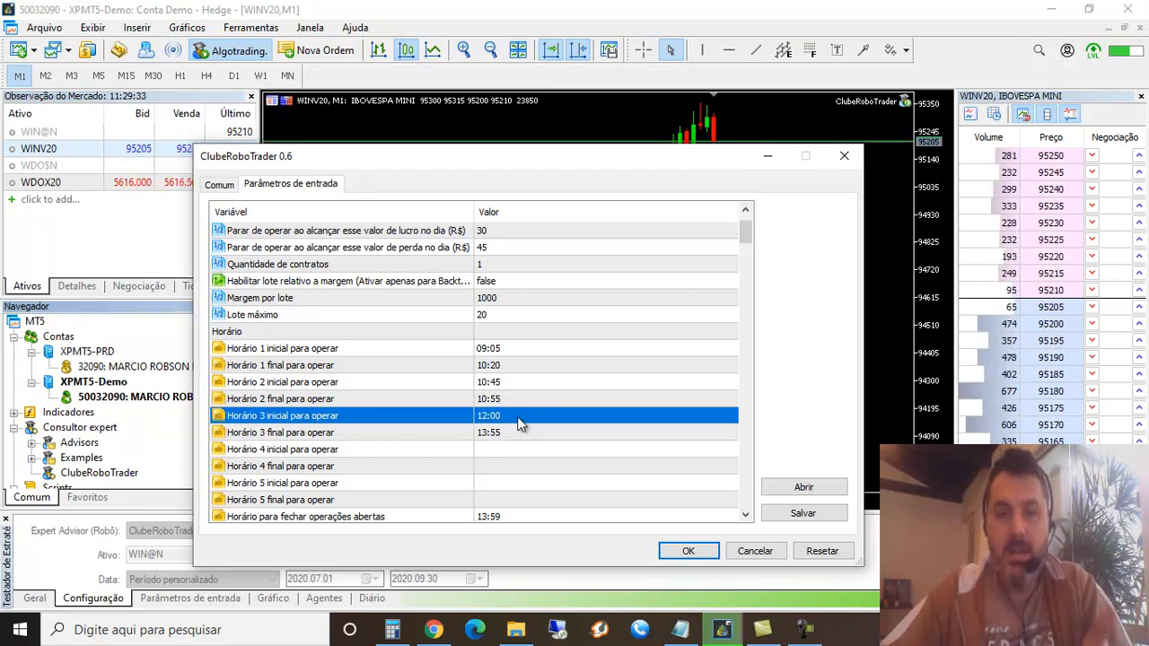
pyautogui.click(511, 403)
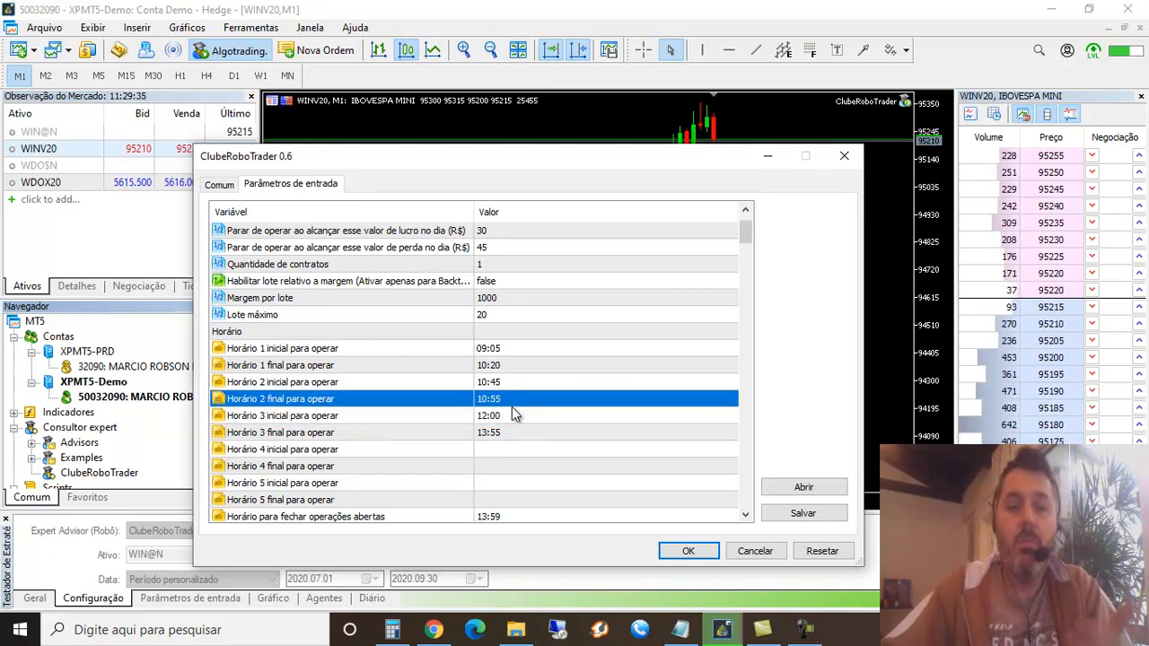
pyautogui.click(515, 415)
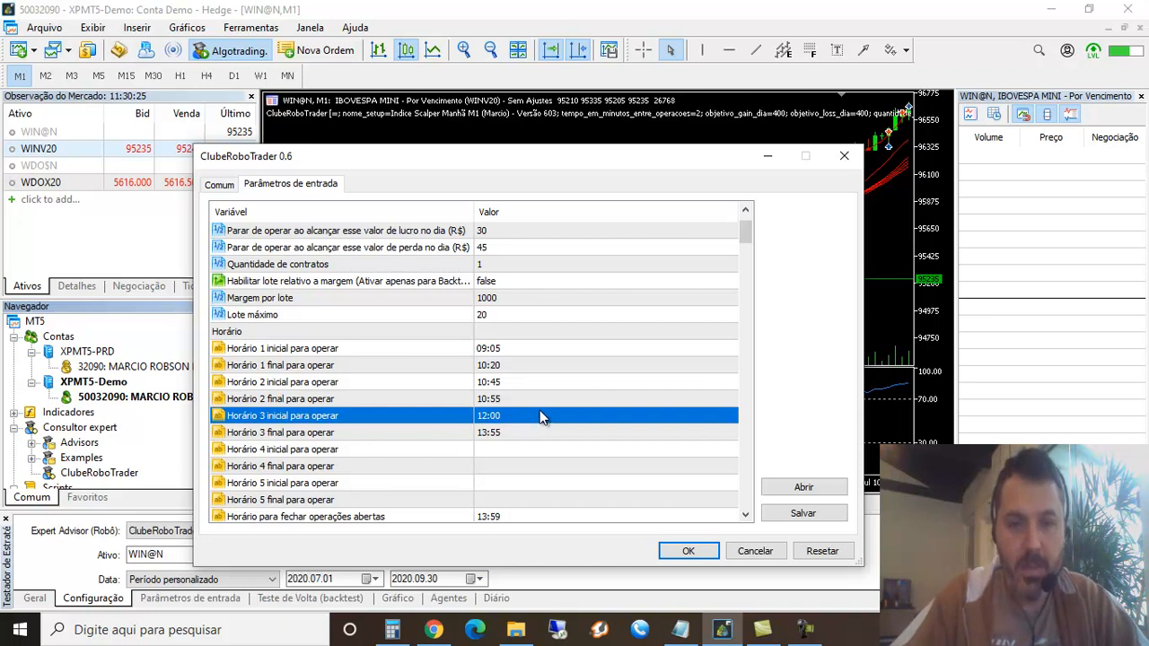
# Apply the edited parameters to the ClubeRoboTrader robot and display the WINV20 M1 chart
pyautogui.click(516, 516)
pyautogui.scroll(-2, 534, 444)
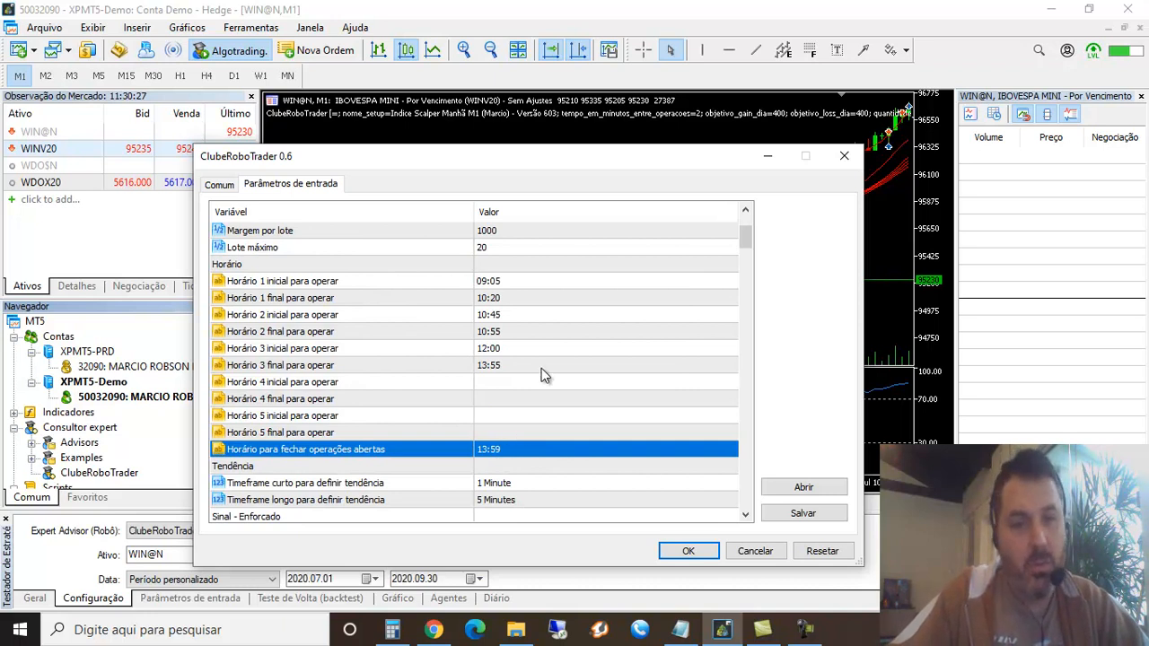
pyautogui.scroll(-1, 557, 368)
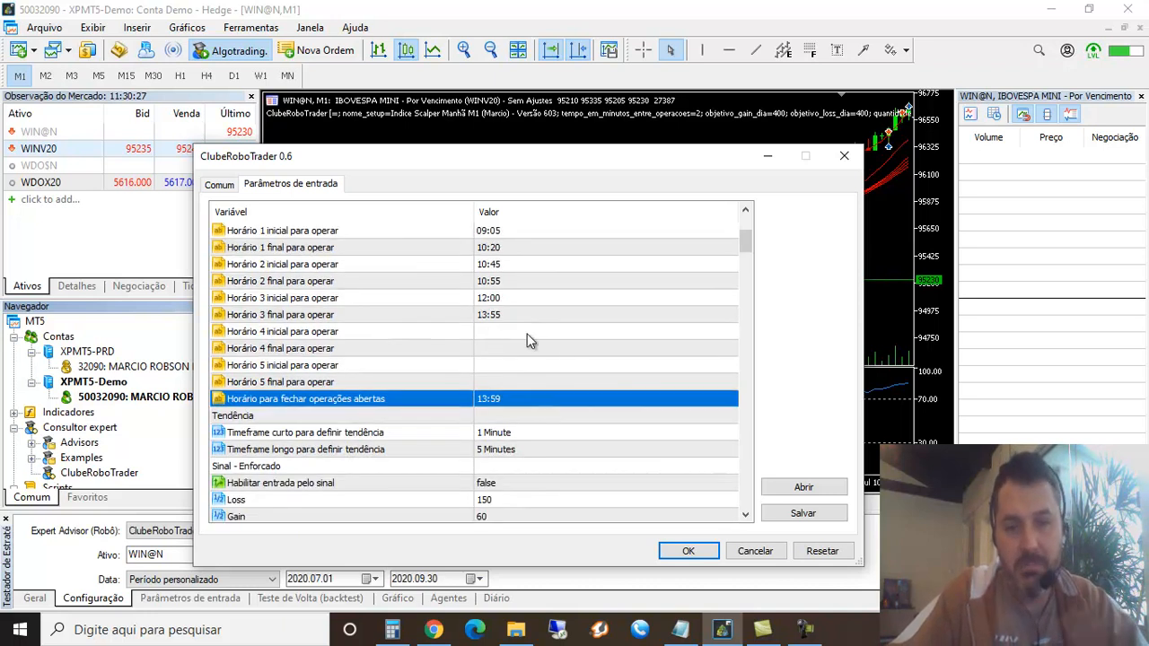
pyautogui.click(687, 550)
pyautogui.click(296, 503)
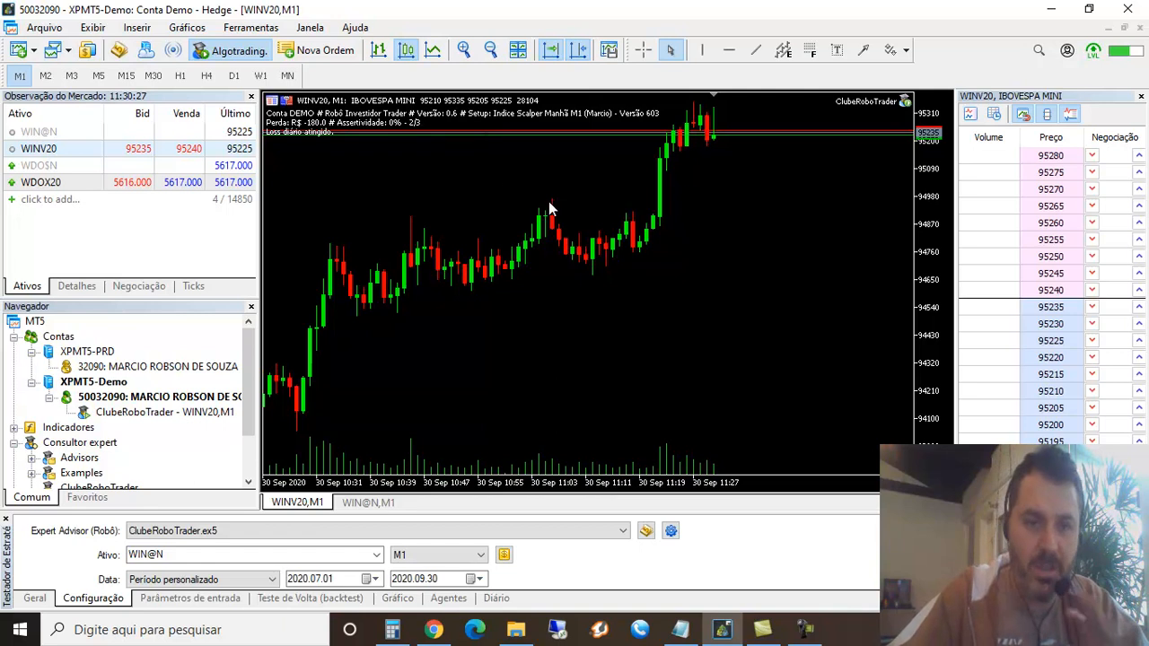
# Select the ClubeRoboTrader robot running on WINV20,M1 under the demo account and switch algorithmic trading off and back on
pyautogui.click(160, 412)
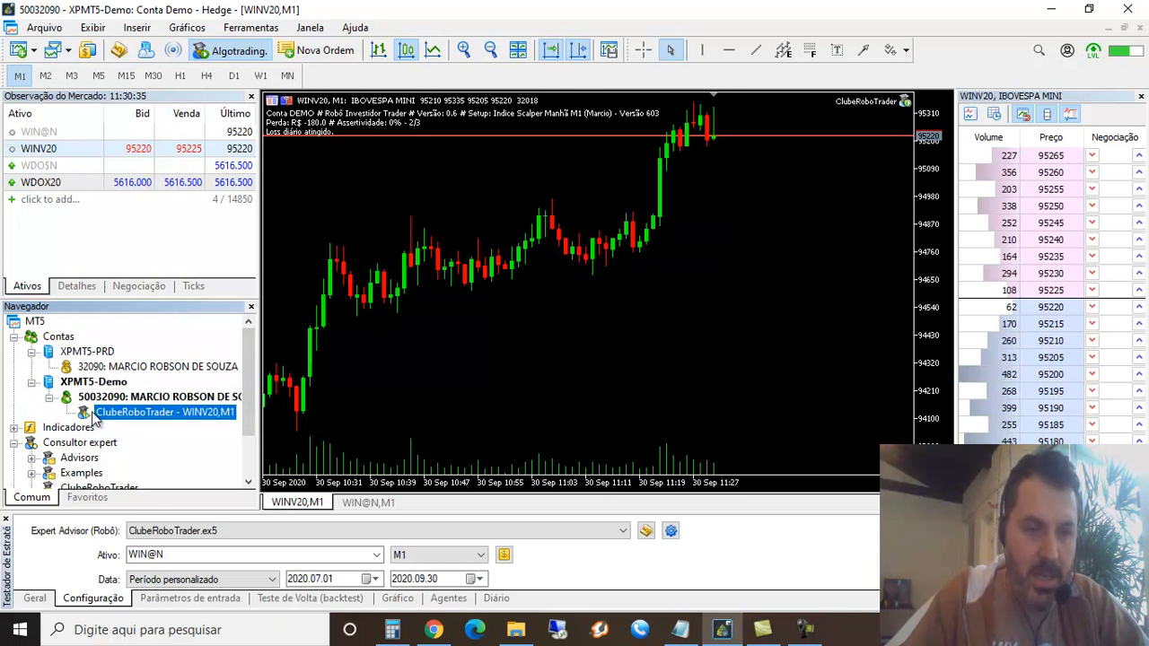
pyautogui.click(87, 362)
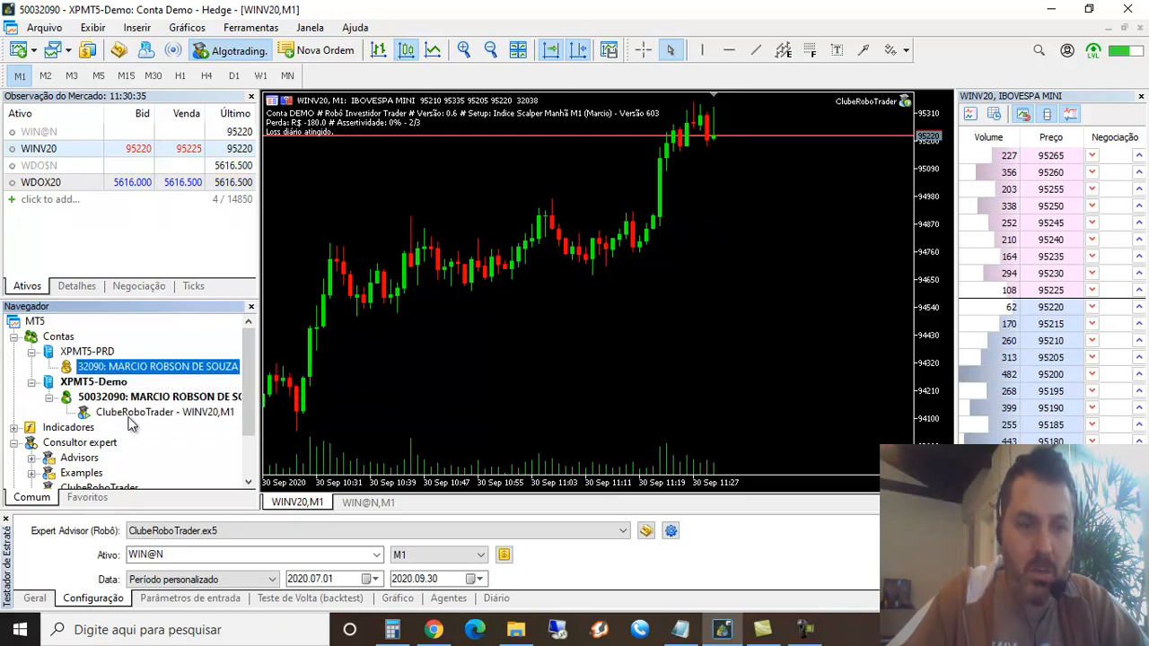
pyautogui.click(100, 413)
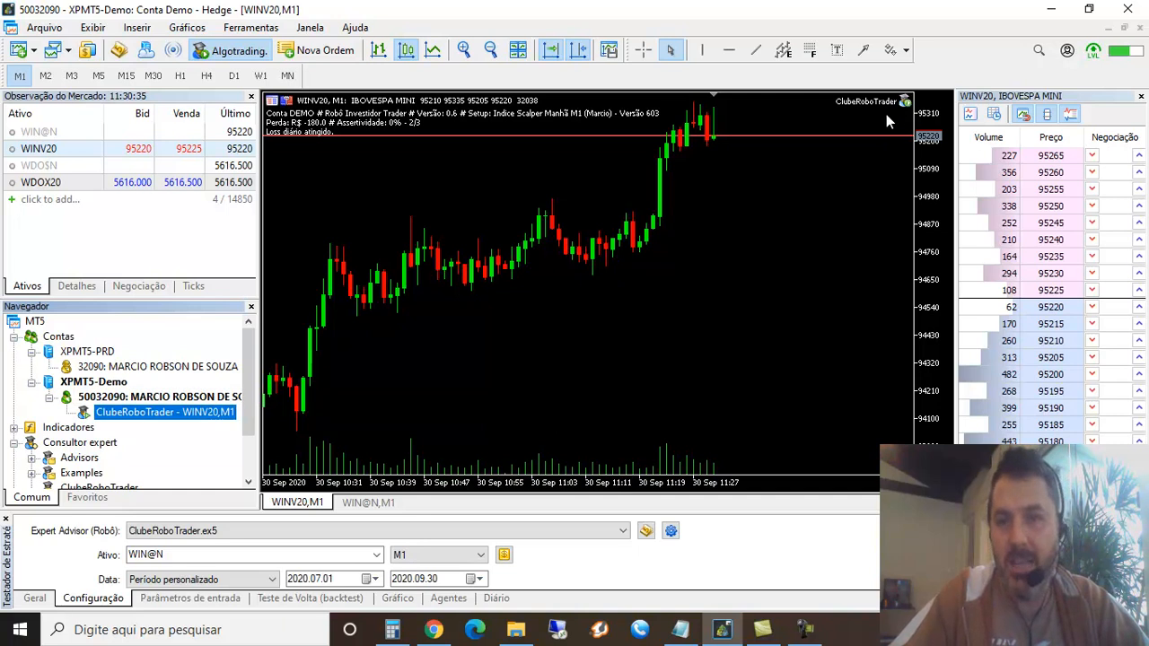
pyautogui.click(227, 54)
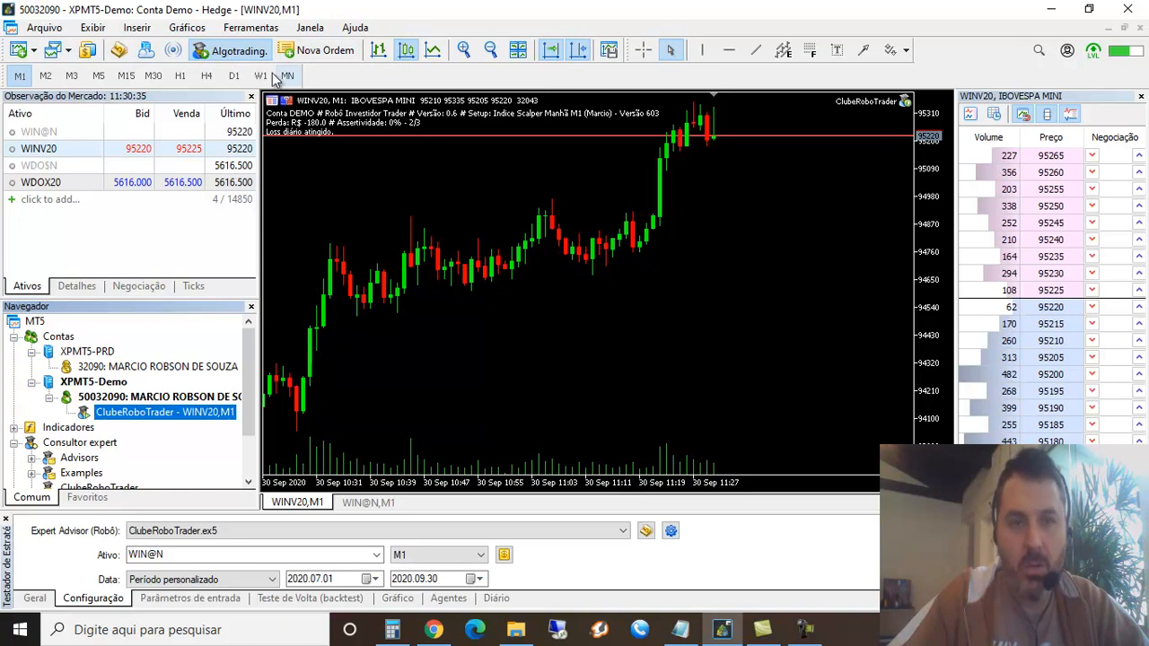
pyautogui.click(228, 51)
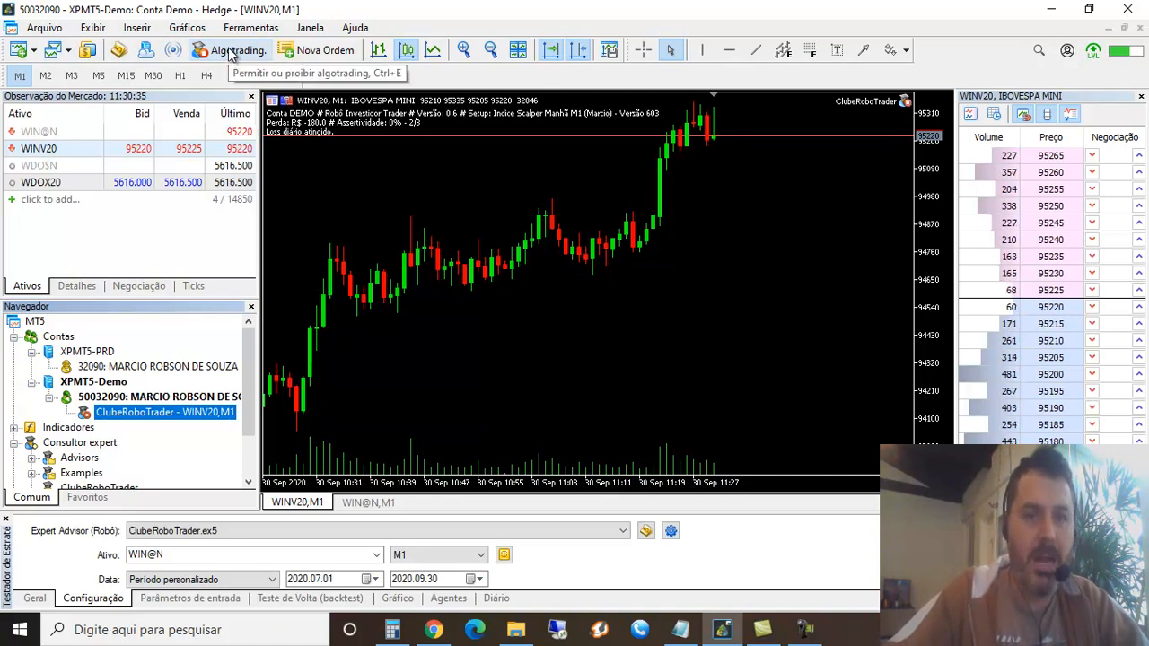
pyautogui.click(232, 54)
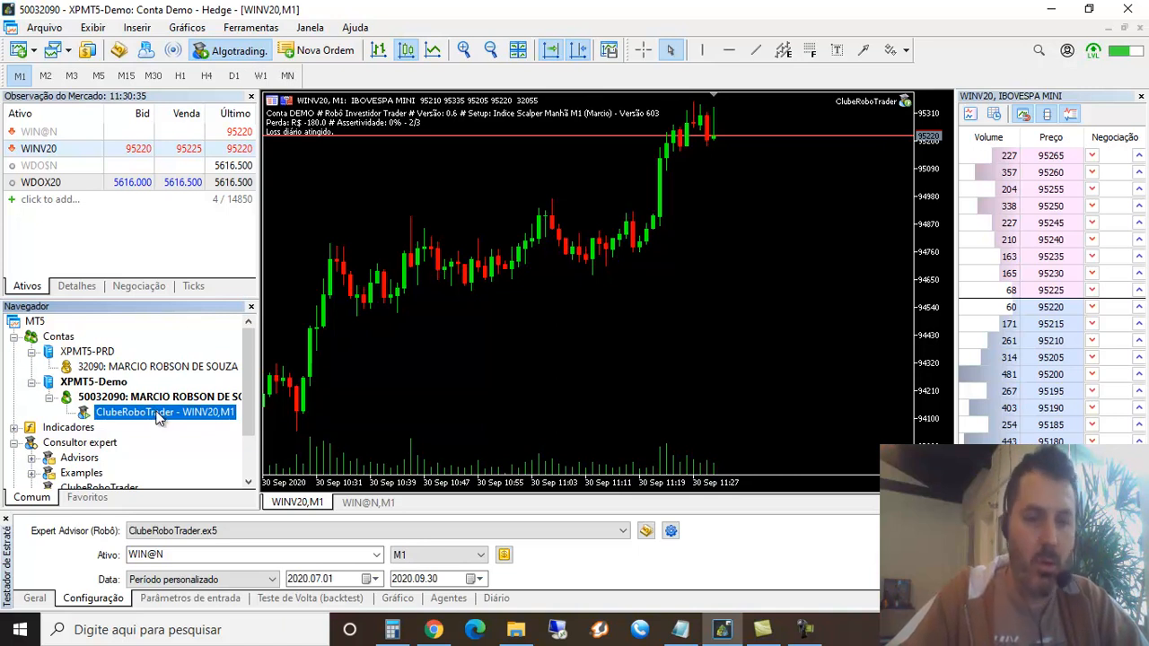
# Examine the trading hours, number of contracts and daily profit and loss limits in the ClubeRoboTrader input parameters
pyautogui.rightClick(158, 418)
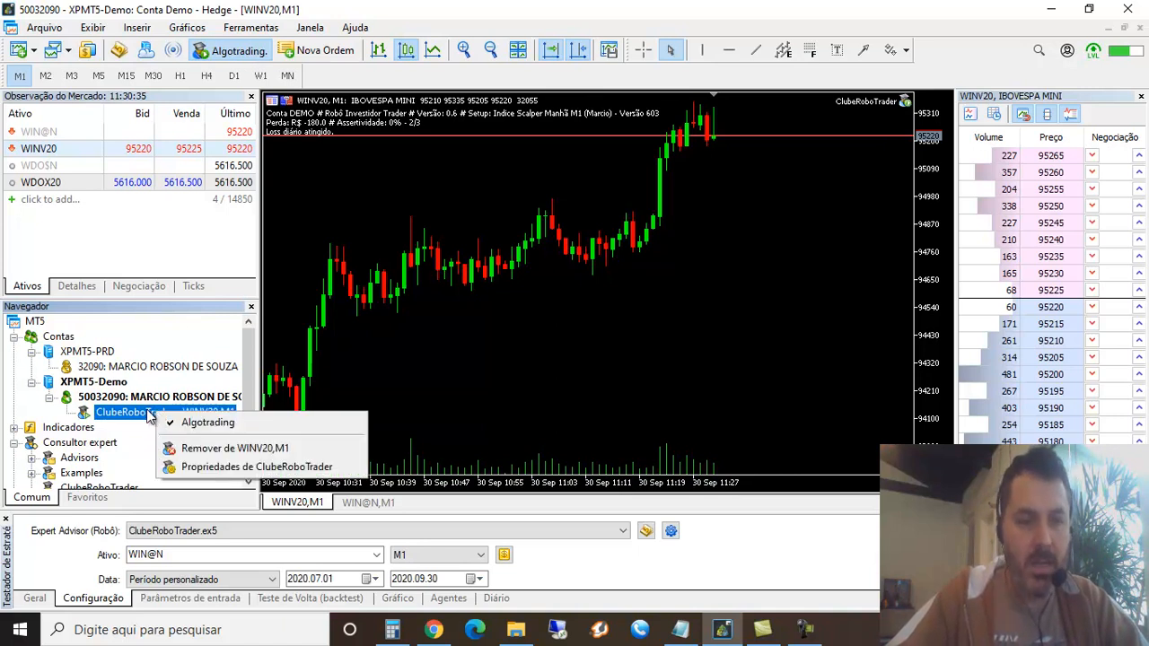
pyautogui.click(214, 467)
pyautogui.scroll(-2, 588, 320)
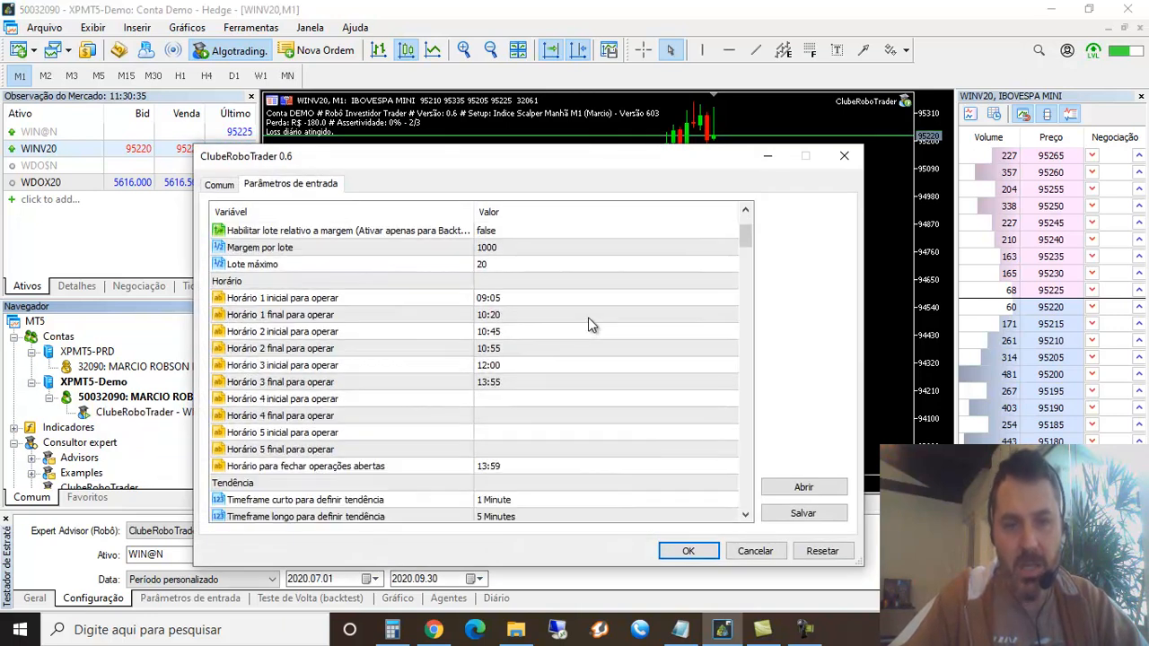
pyautogui.scroll(-1, 587, 320)
pyautogui.scroll(3, 574, 327)
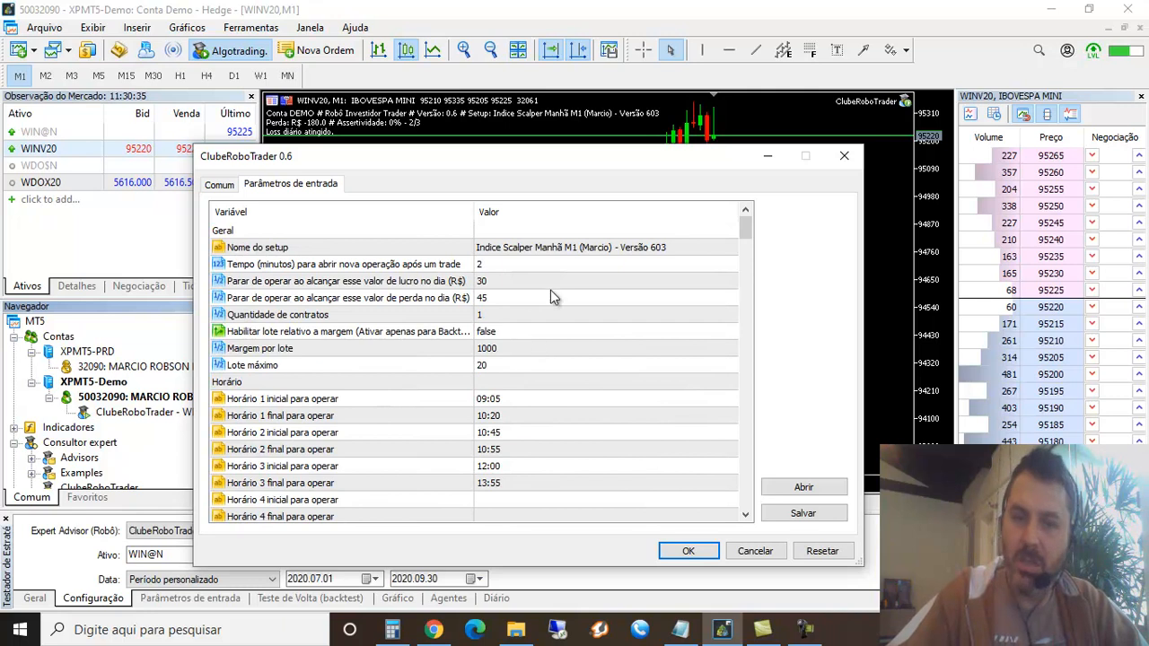
pyautogui.click(498, 315)
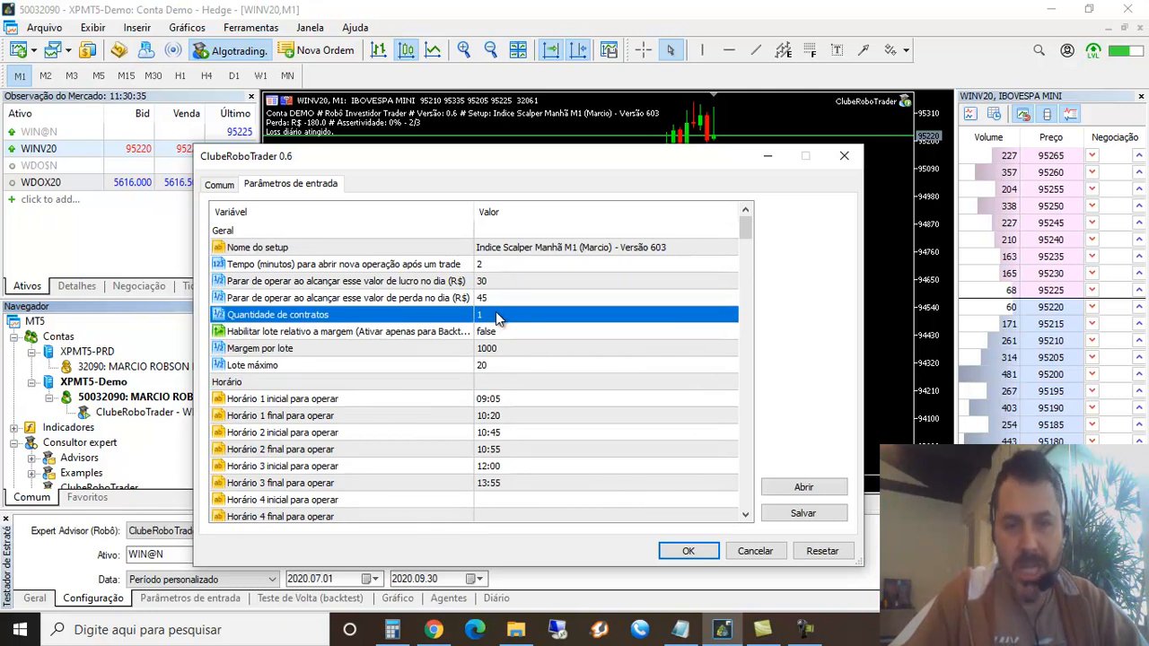
pyautogui.click(492, 282)
pyautogui.click(501, 299)
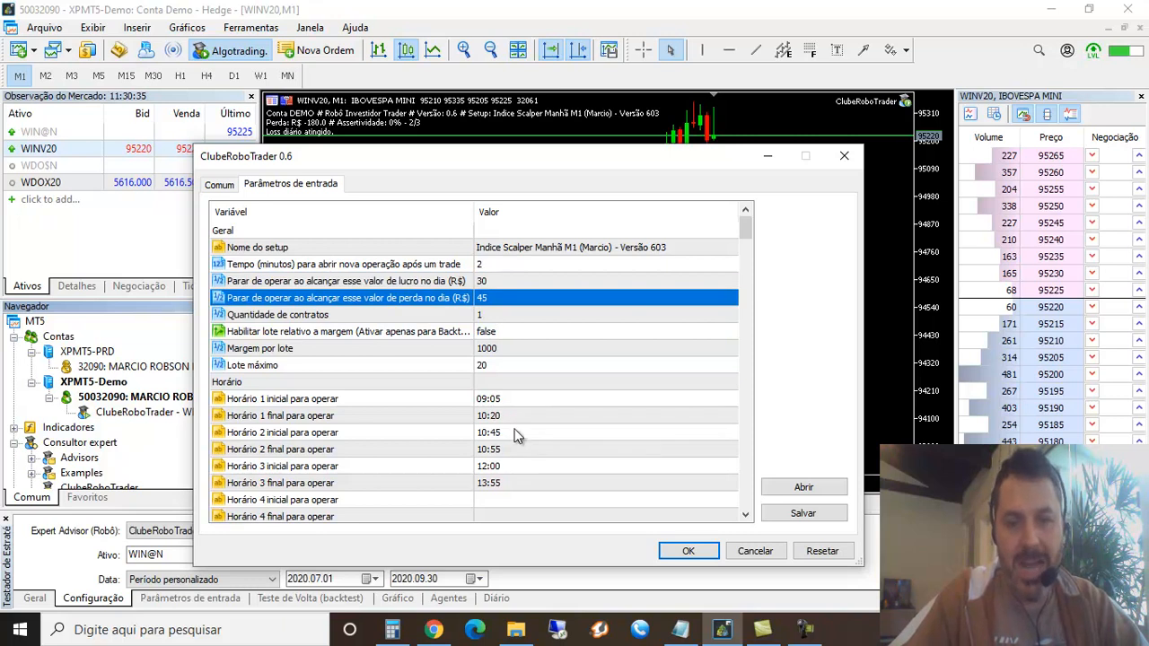
pyautogui.click(684, 551)
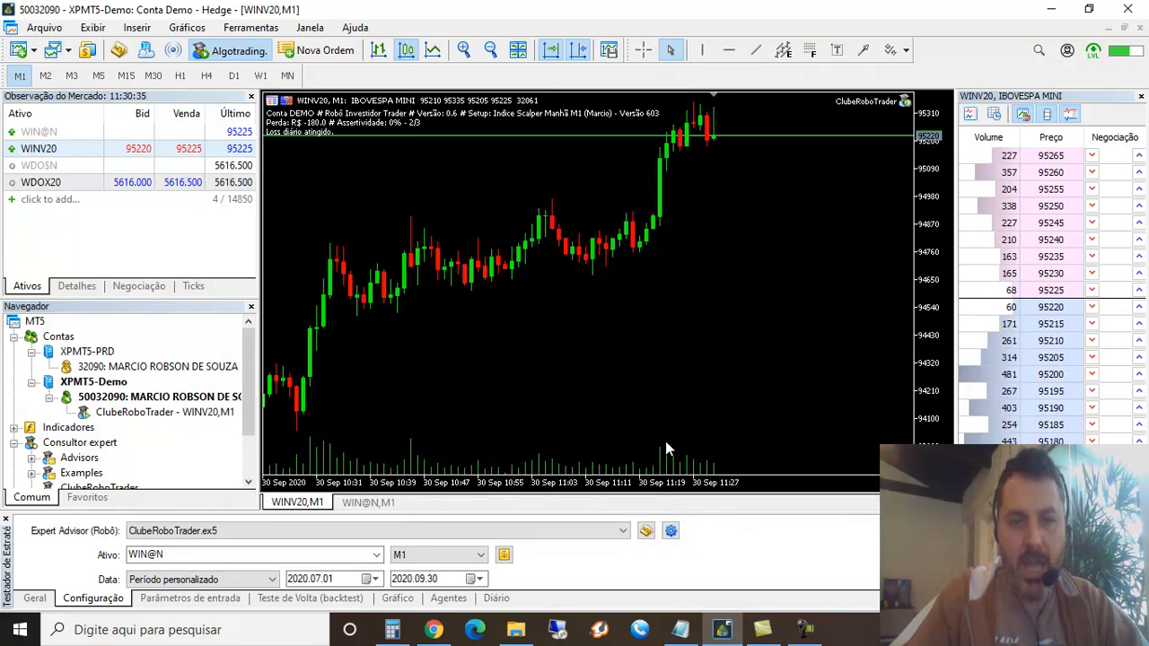
# Check the daily loss limit in the properties of the ClubeRoboTrader robot on WINV20,M1 and accept the parameters
pyautogui.click(187, 413)
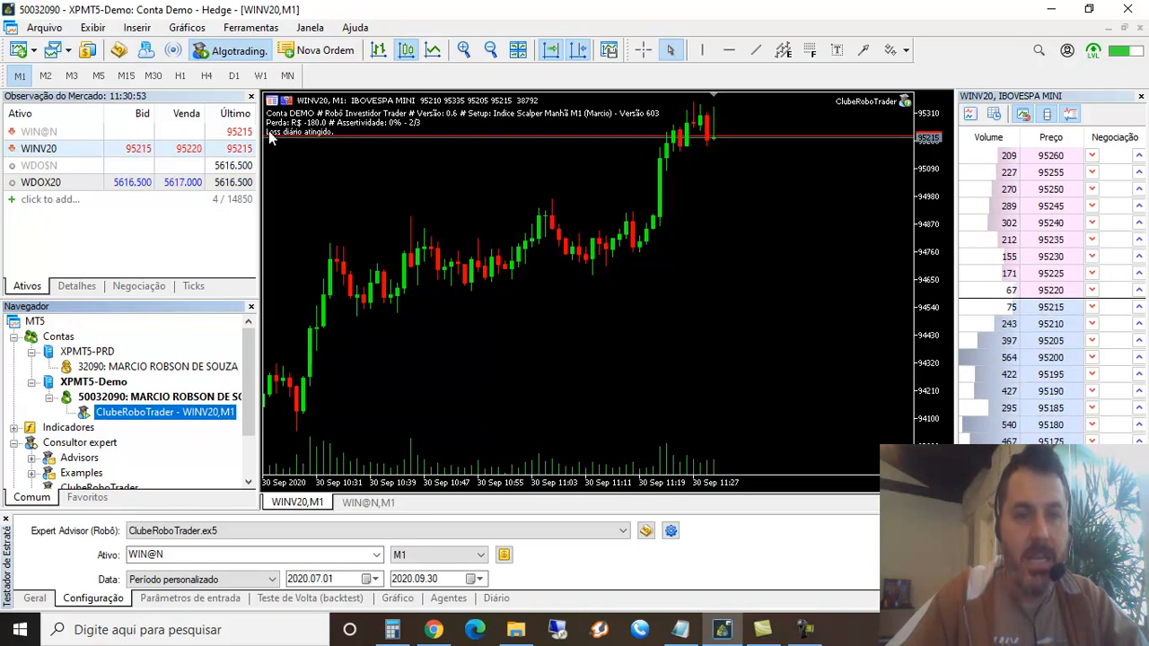
pyautogui.rightClick(158, 413)
pyautogui.click(236, 467)
pyautogui.click(499, 298)
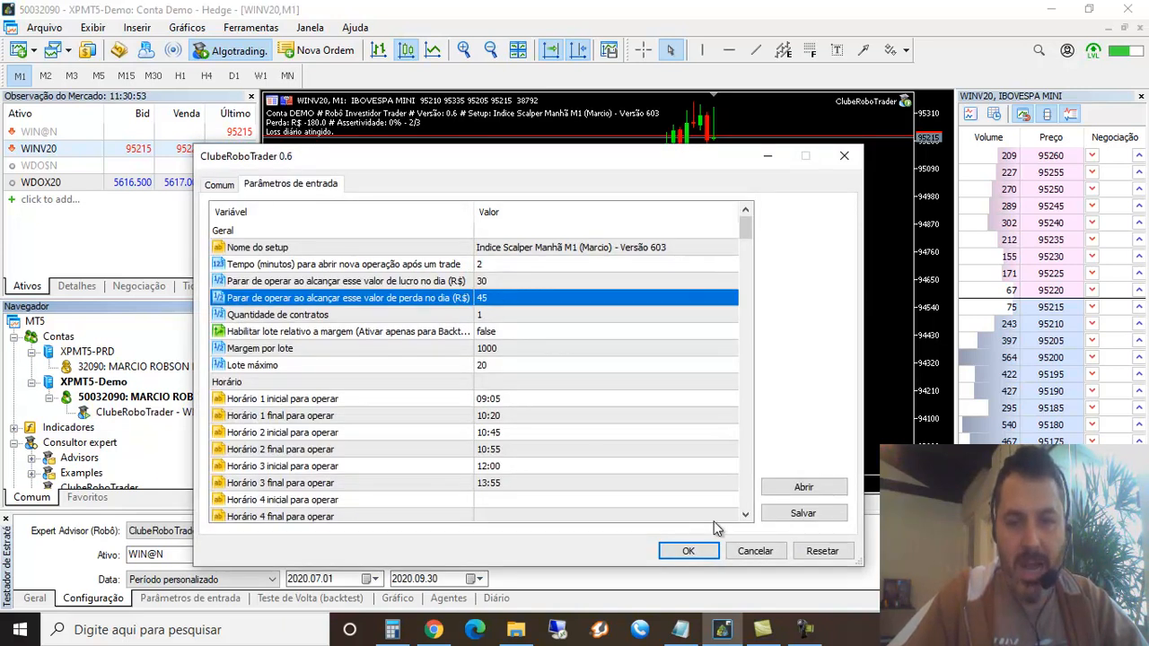
pyautogui.click(705, 551)
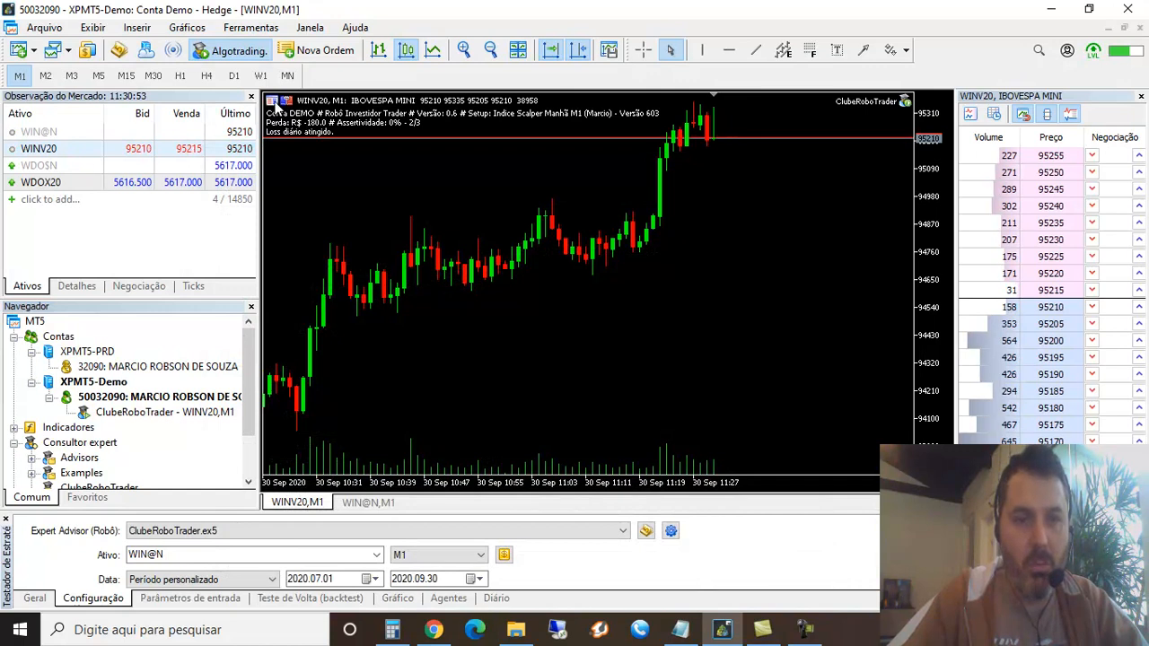
# Review the robot's daily loss parameter once more and return to the WINV20 M1 chart
pyautogui.click(218, 53)
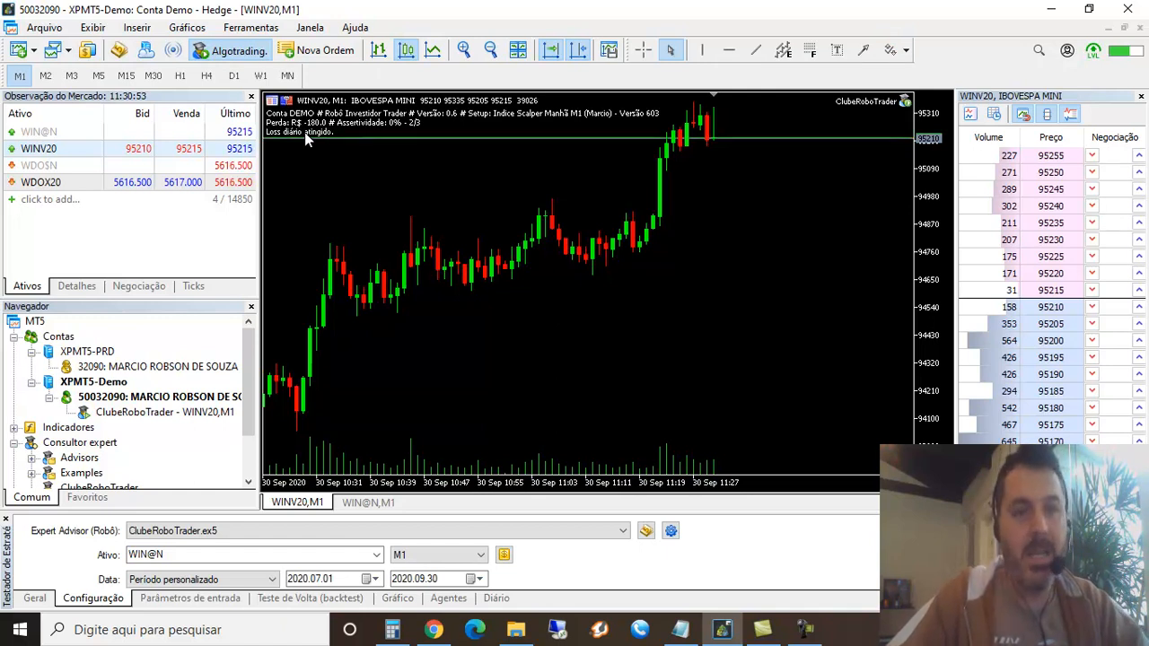
pyautogui.rightClick(176, 414)
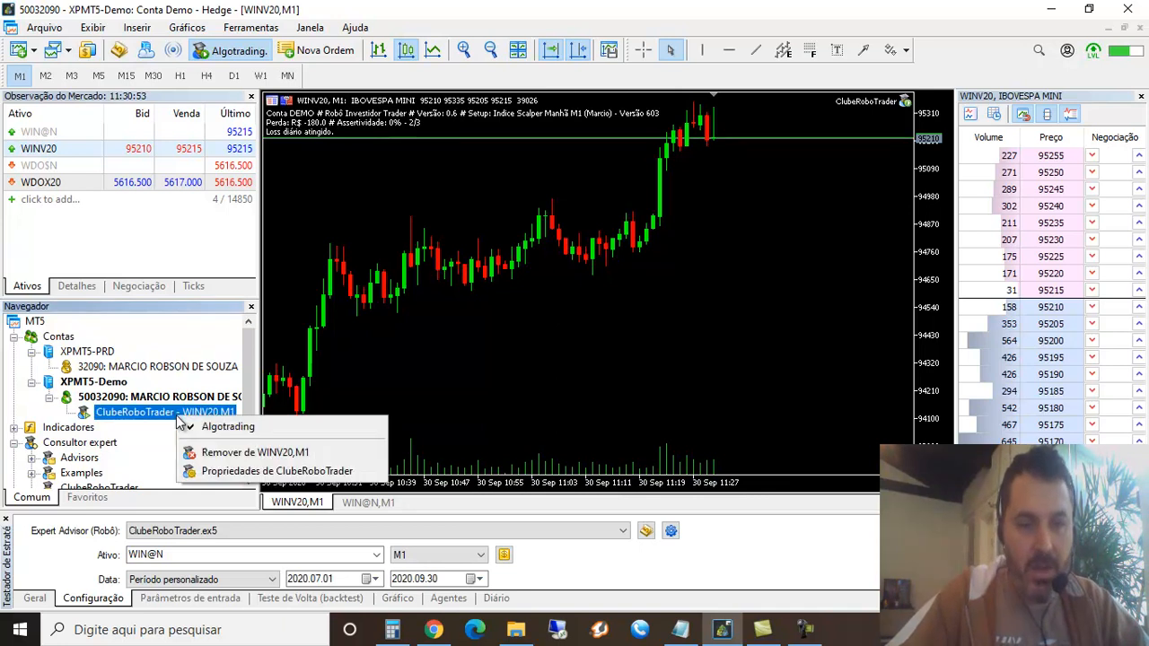
pyautogui.click(260, 470)
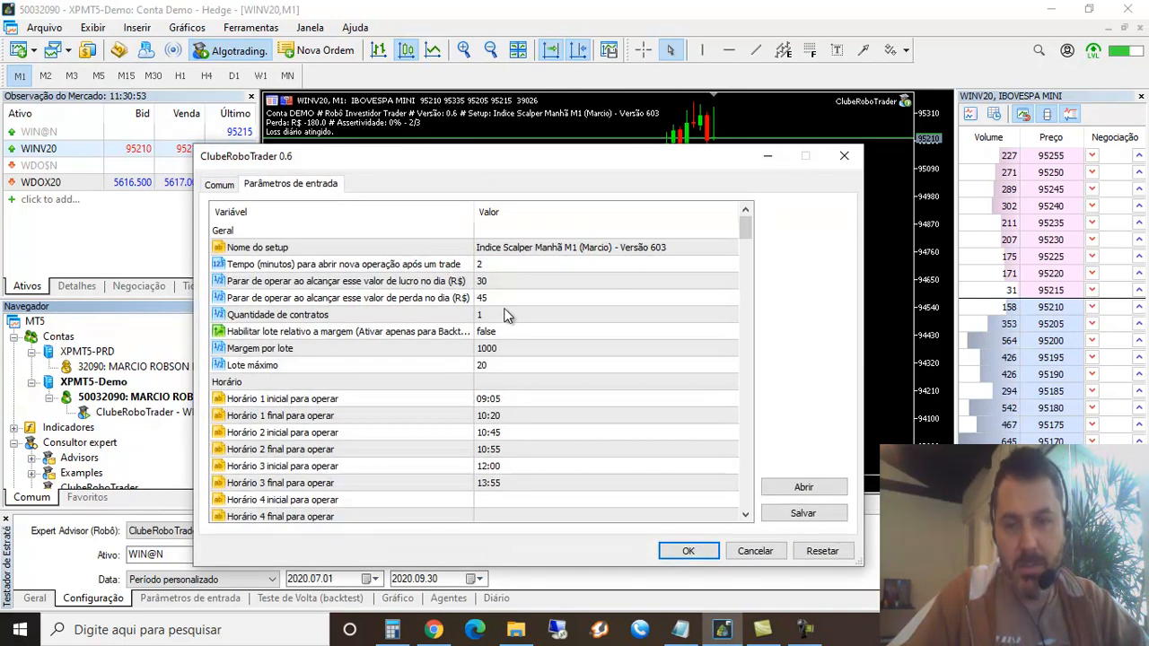
pyautogui.click(506, 299)
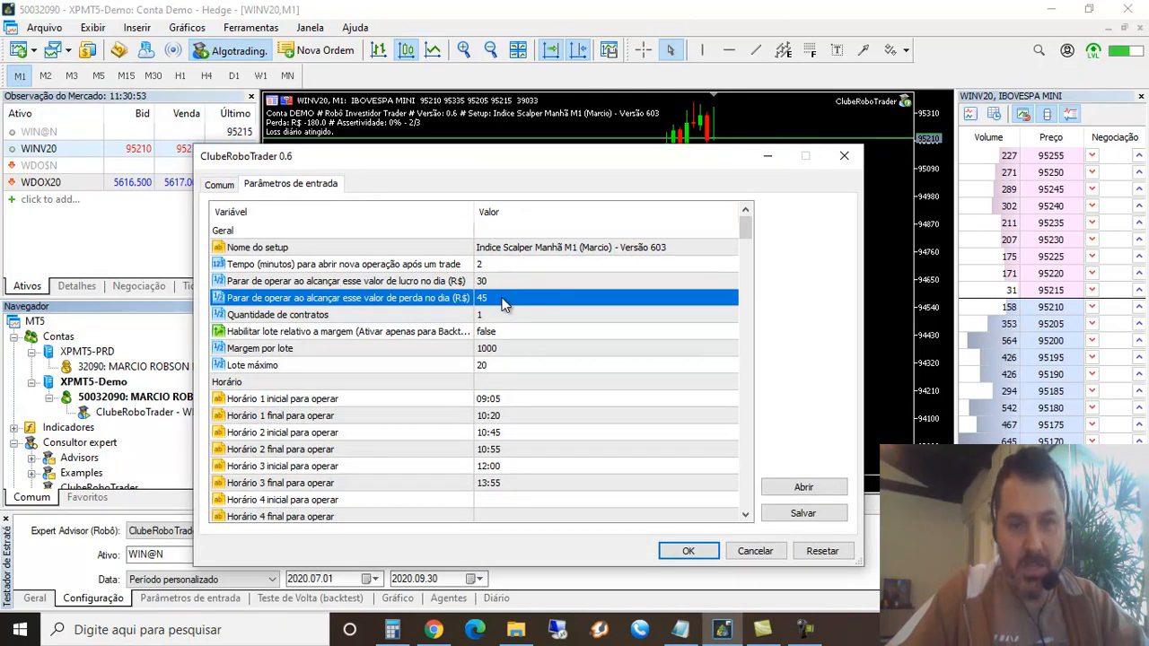
pyautogui.click(688, 550)
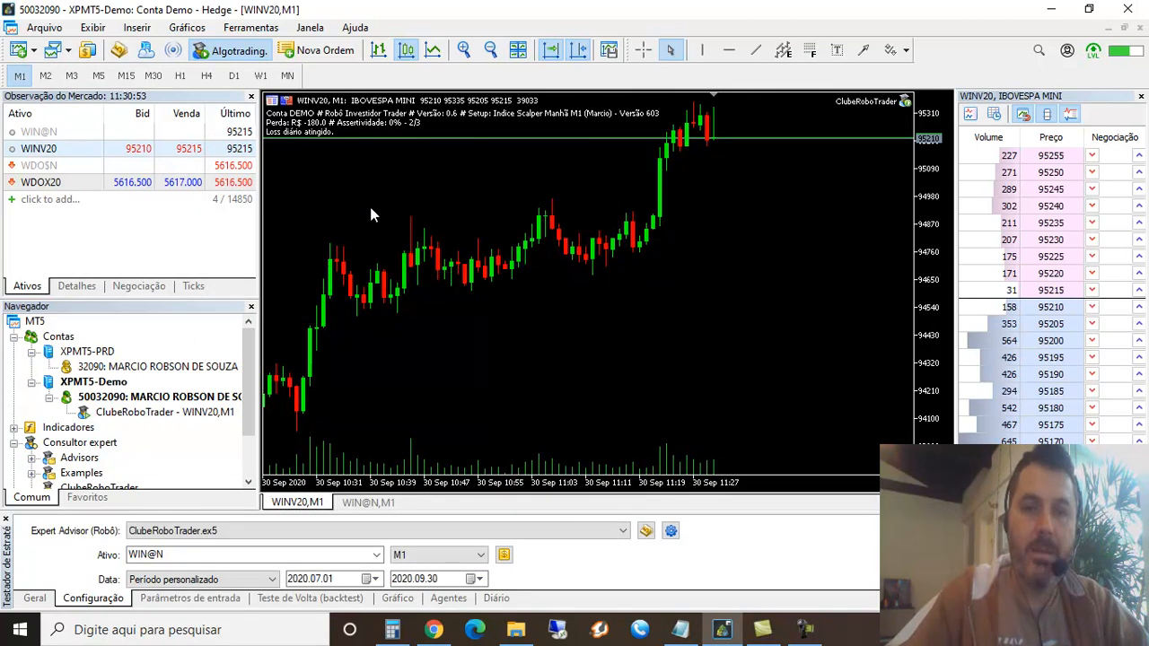